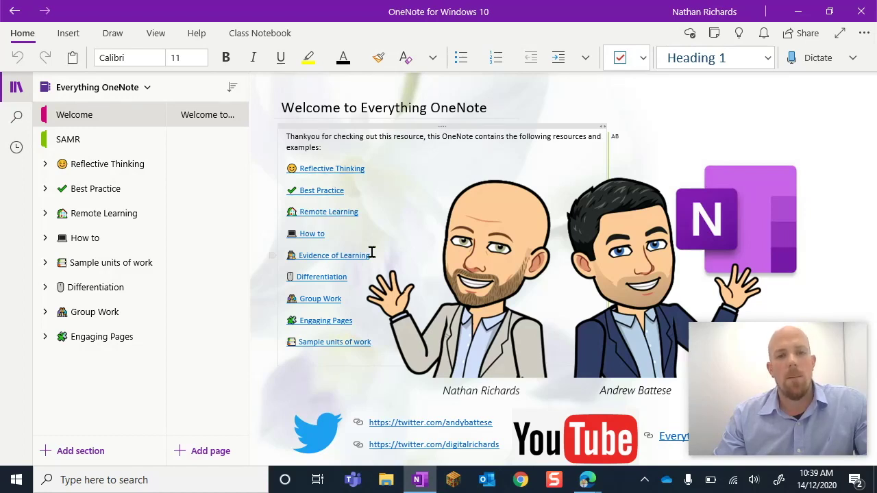
- Expand the How to and Ribbon Features section groups and open the Audio section's page
{"action": "left_click", "coordinate": [371, 253]}
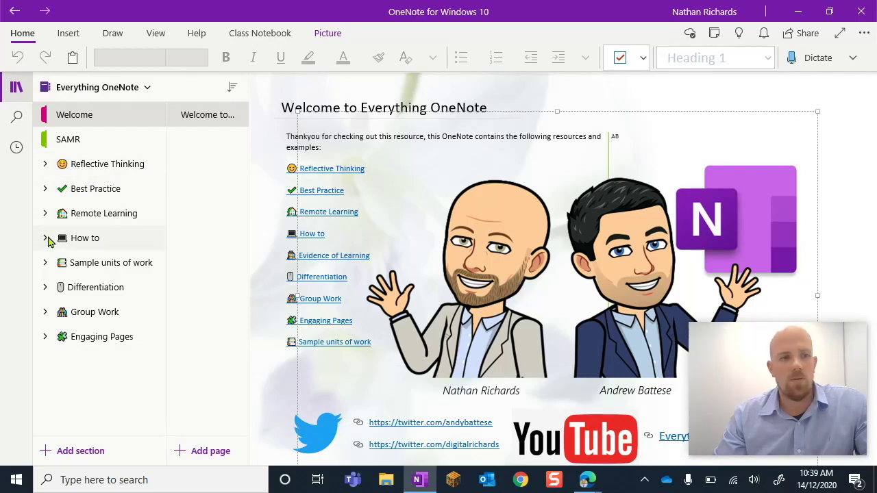
{"action": "left_click", "coordinate": [45, 238]}
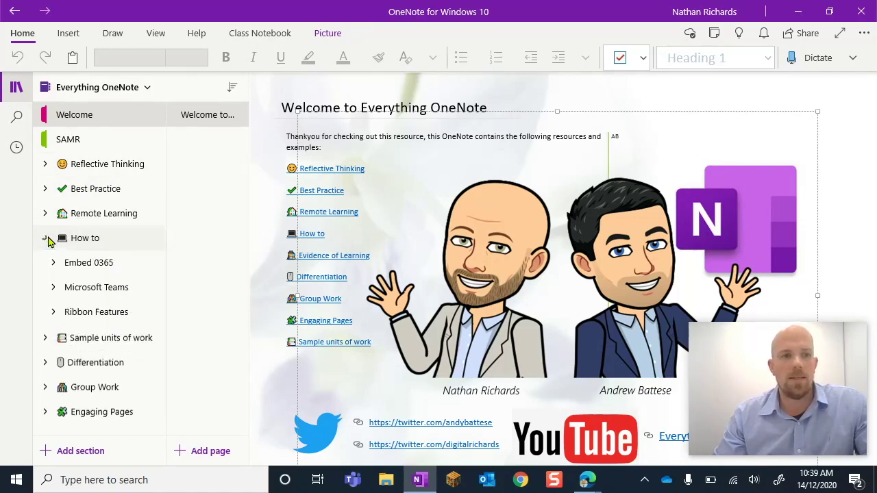
{"action": "left_click", "coordinate": [55, 313]}
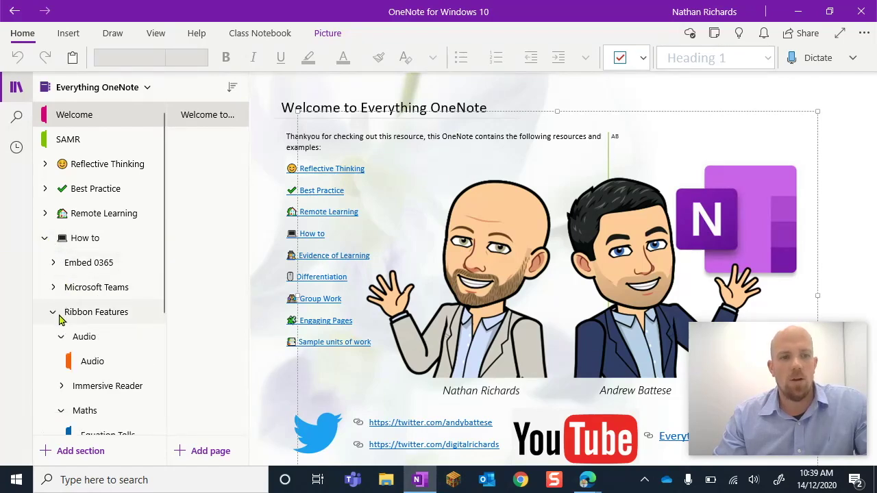
{"action": "scroll", "coordinate": [61, 318], "scroll_direction": "down", "scroll_amount": 2}
{"action": "left_click", "coordinate": [96, 304]}
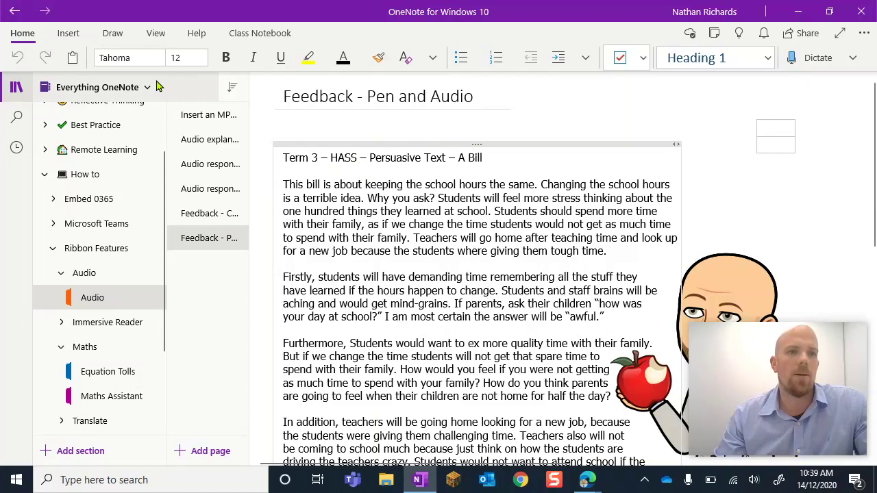
- Switch to the Green Class Notebook, open the essay page, and hide the navigation lists
{"action": "left_click", "coordinate": [135, 88]}
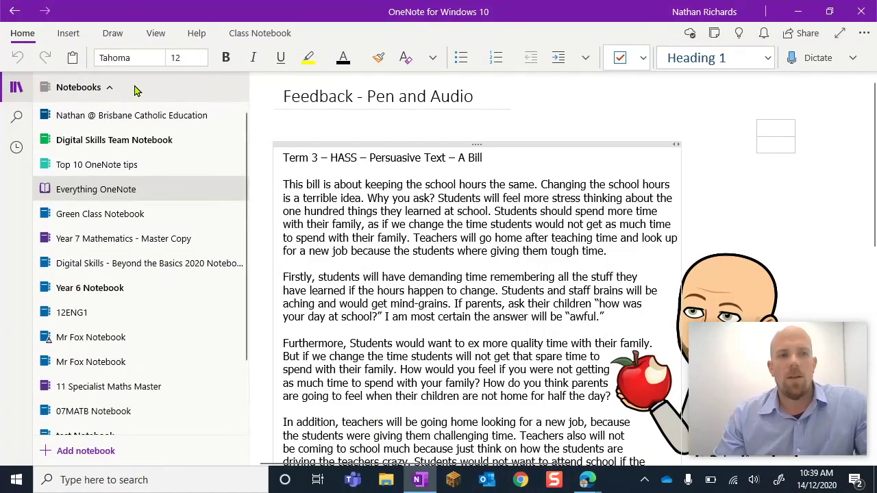
{"action": "left_click", "coordinate": [100, 214]}
{"action": "left_click", "coordinate": [529, 105]}
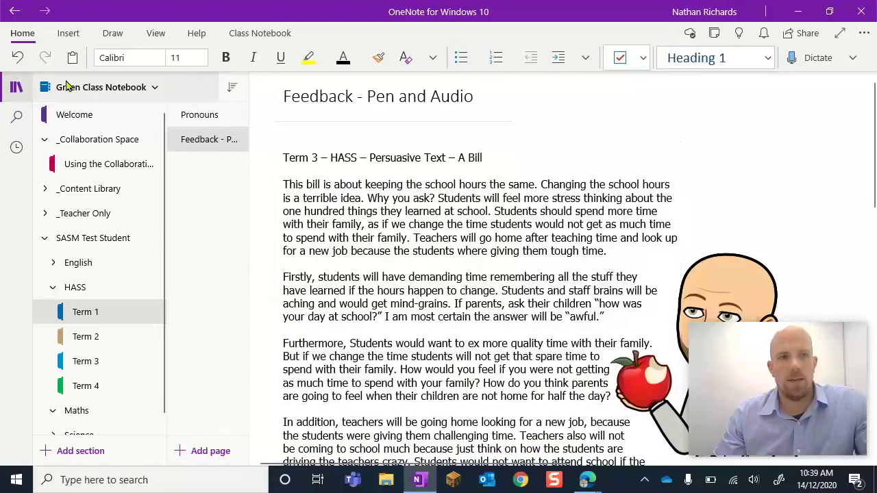
{"action": "left_click", "coordinate": [17, 87]}
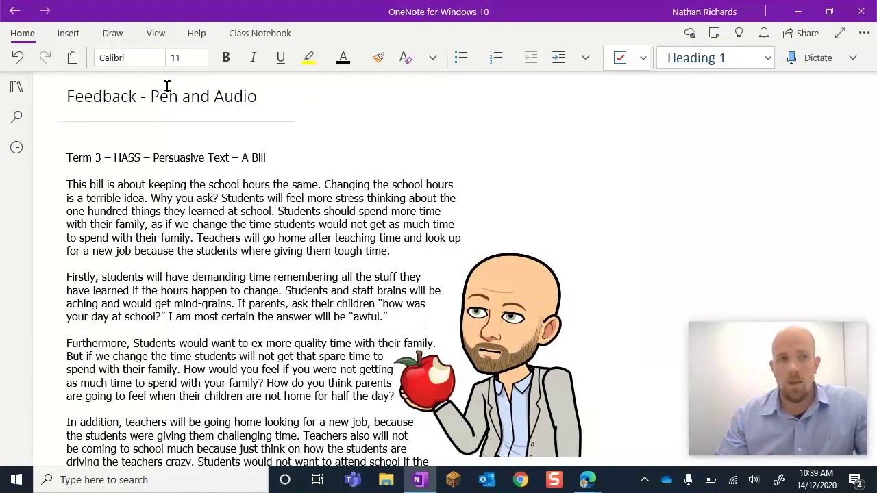
- Mark 'stuff' in the Firstly paragraph with the yellow highlighter, then return to the Type tool
{"action": "left_click", "coordinate": [111, 34]}
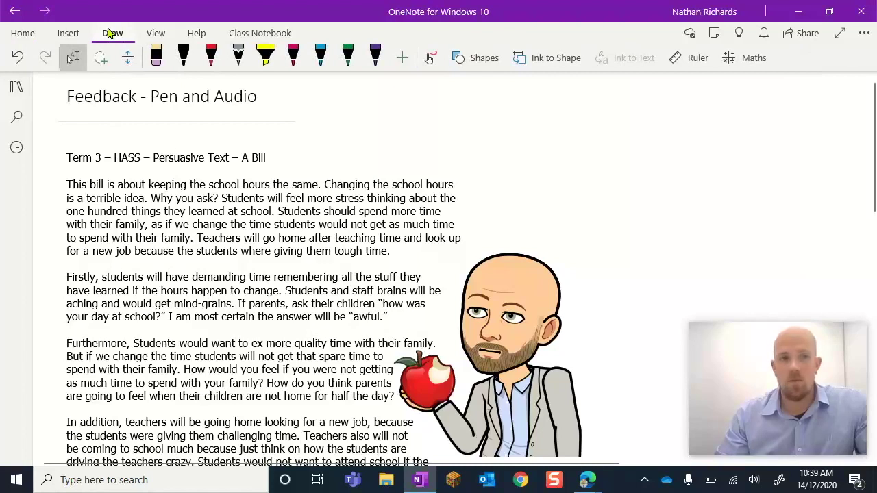
{"action": "left_click", "coordinate": [265, 56]}
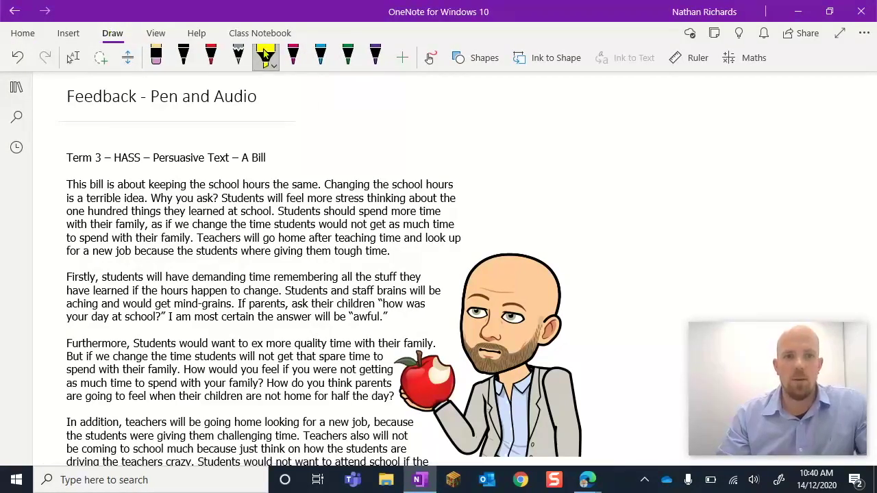
{"action": "mouse_move", "coordinate": [375, 279]}
{"action": "left_mouse_down"}
{"action": "mouse_move", "coordinate": [400, 265]}
{"action": "mouse_move", "coordinate": [378, 286]}
{"action": "mouse_move", "coordinate": [399, 277]}
{"action": "left_mouse_up"}
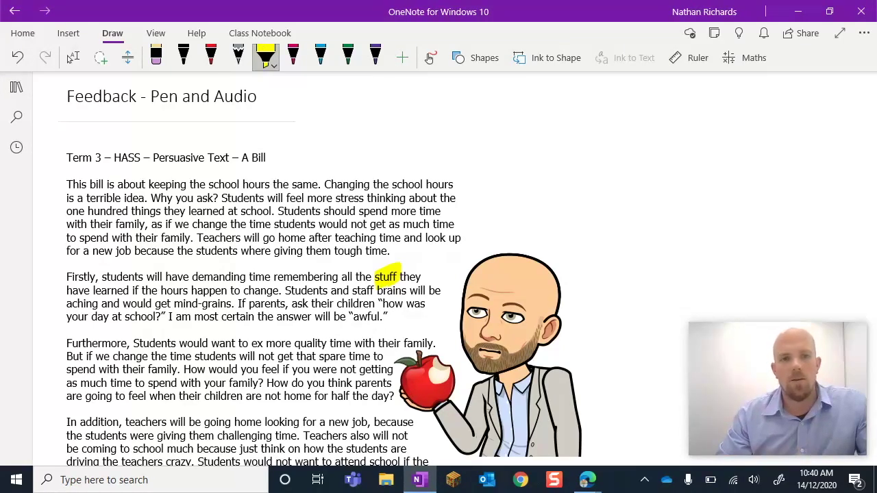
{"action": "left_click", "coordinate": [73, 57]}
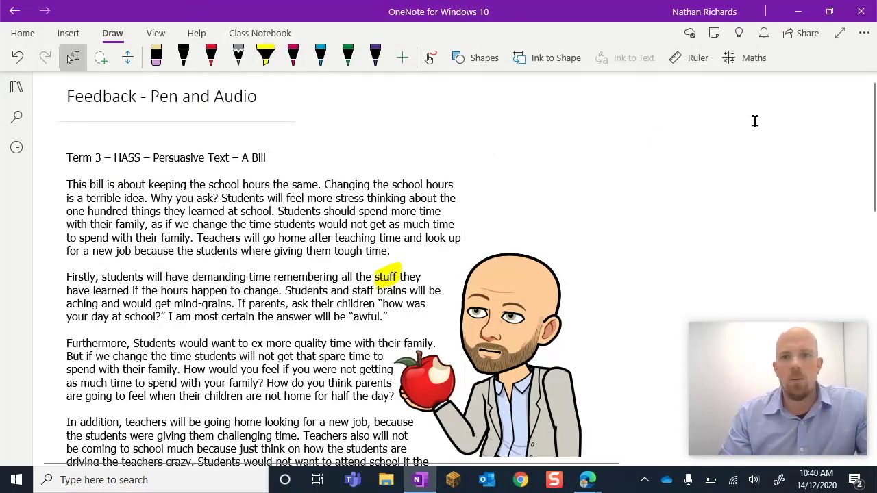
{"action": "left_click", "coordinate": [732, 127]}
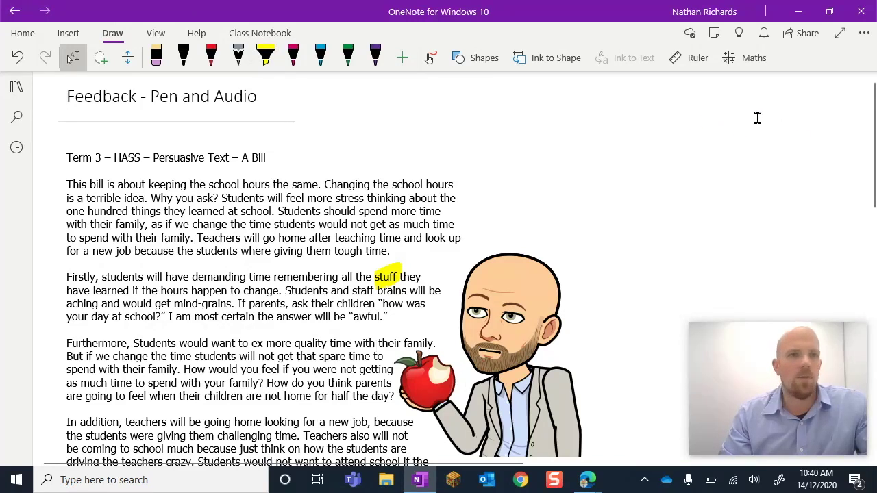
{"action": "left_click", "coordinate": [58, 35]}
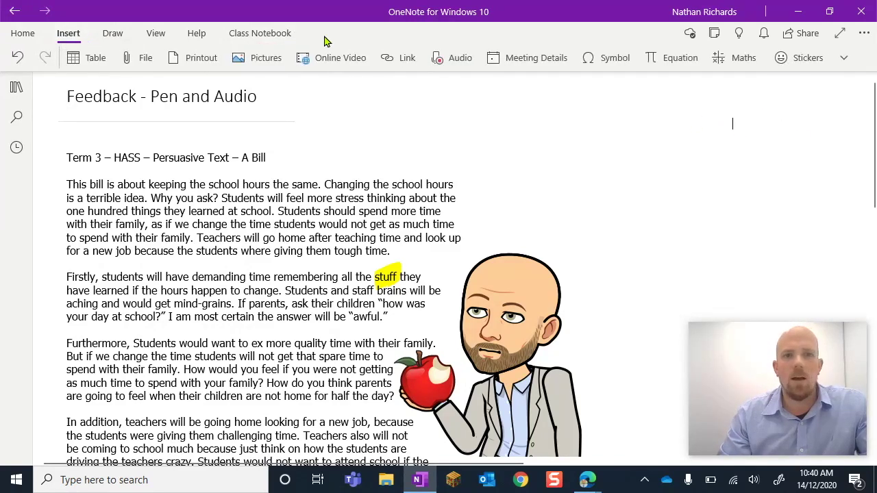
{"action": "left_click", "coordinate": [455, 63]}
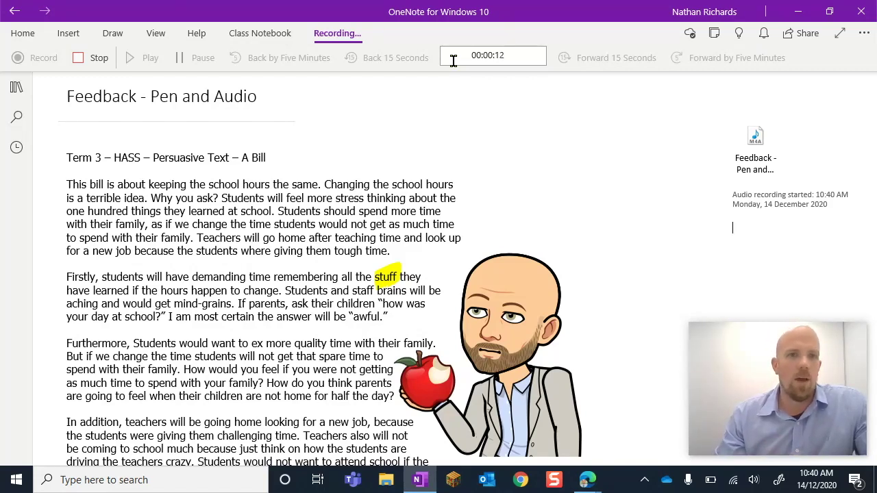
{"action": "left_click", "coordinate": [99, 61]}
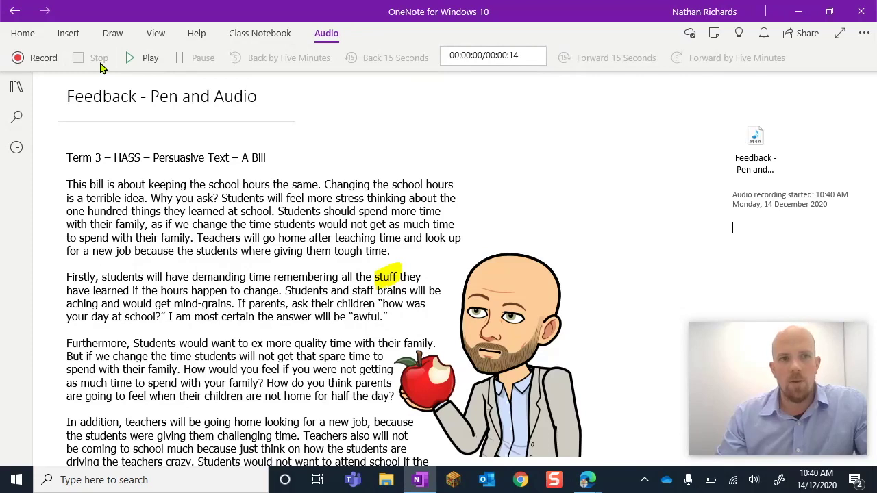
{"action": "left_click", "coordinate": [801, 109]}
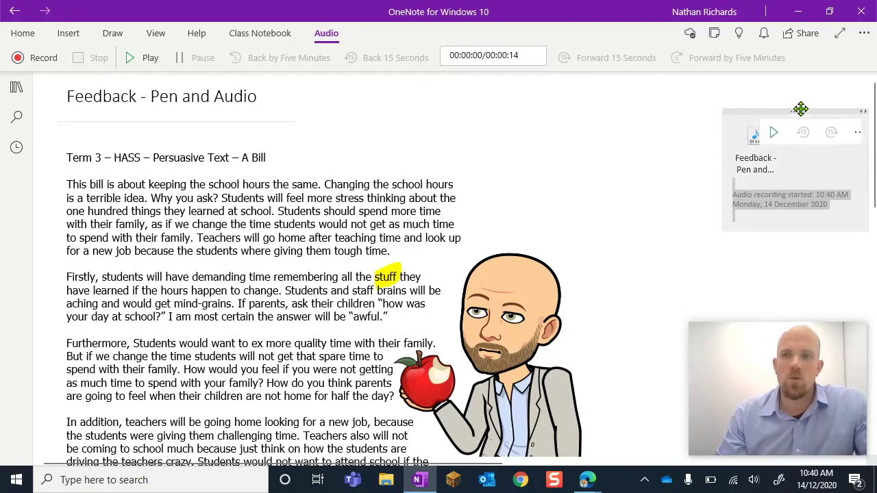
{"action": "key", "text": "Delete"}
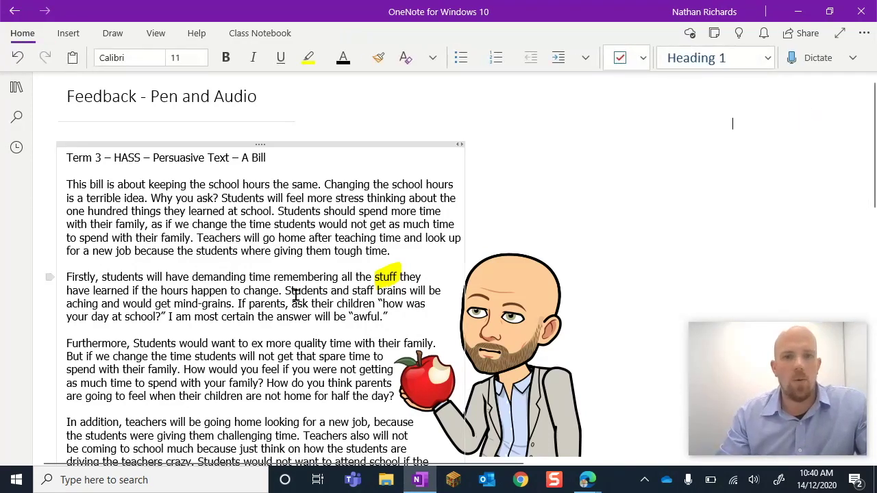
{"action": "left_click", "coordinate": [392, 276]}
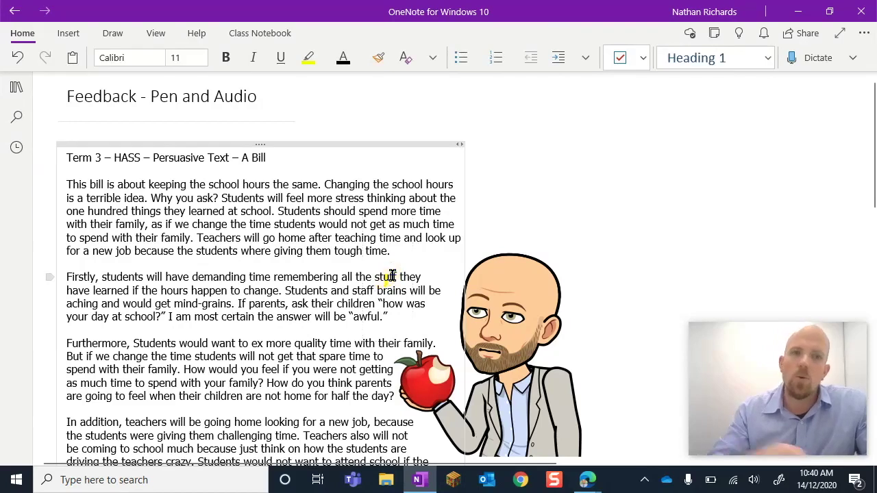
{"action": "left_click", "coordinate": [515, 104]}
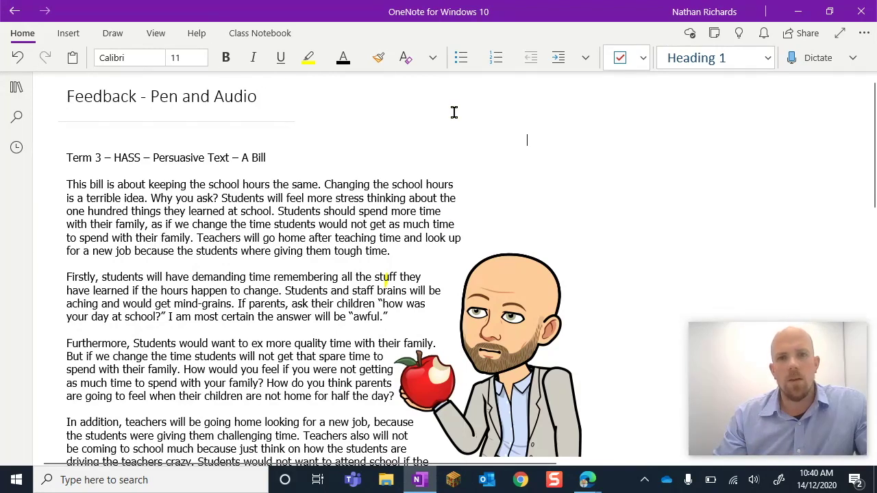
- Insert a one-column, two-row table beside the essay with 'Feedback' in its top cell
{"action": "left_click", "coordinate": [73, 34]}
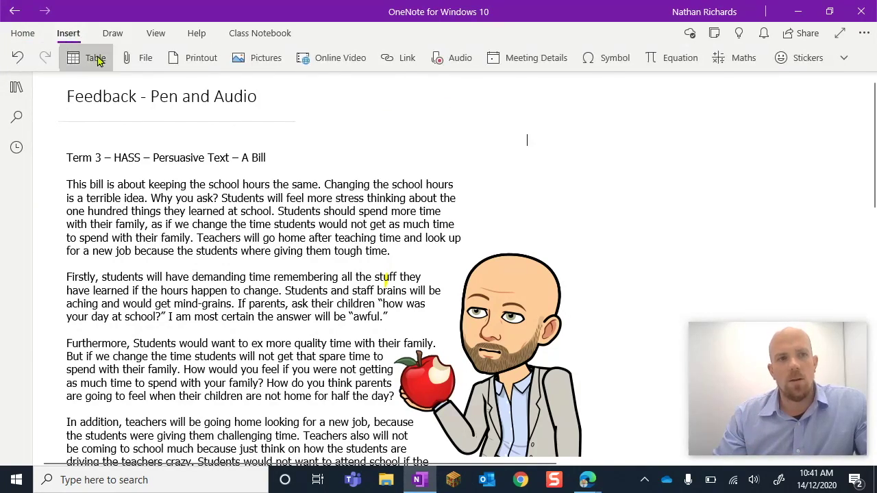
{"action": "left_click", "coordinate": [89, 59]}
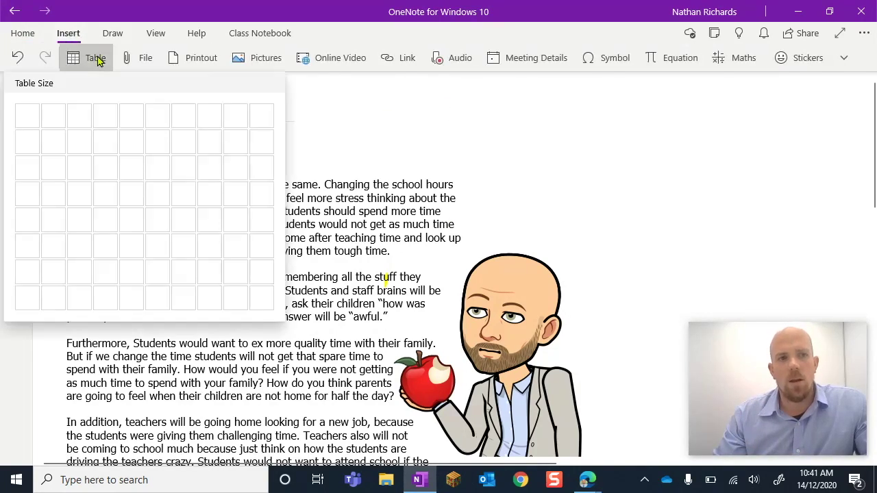
{"action": "left_click", "coordinate": [31, 149]}
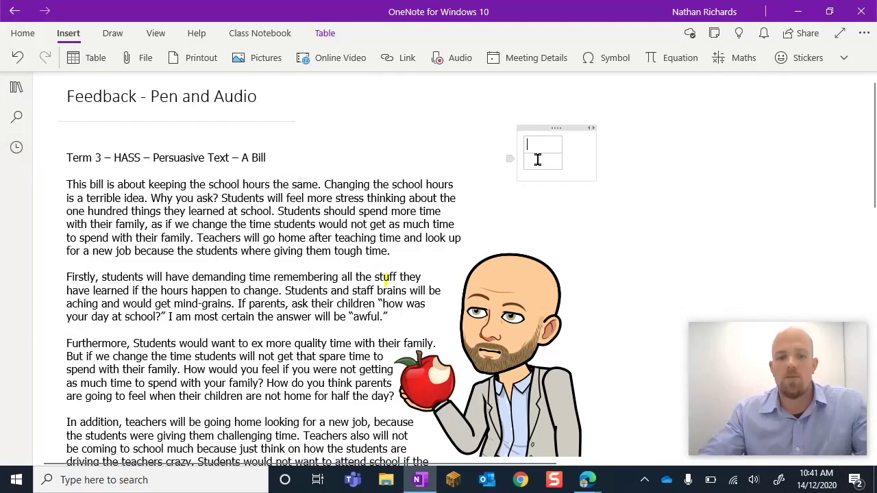
{"action": "type", "text": "Feedback"}
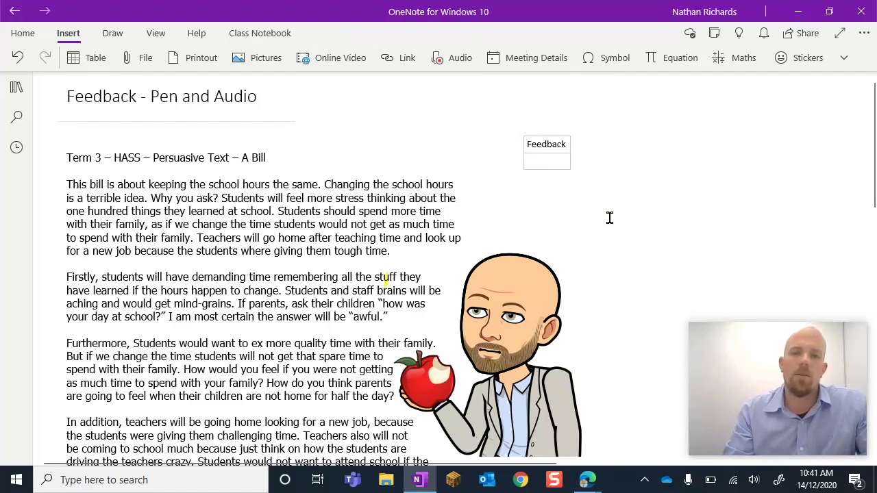
{"action": "left_click", "coordinate": [557, 163]}
- Shade both table cells light green and place the cursor in the empty cell below Feedback
{"action": "left_click_drag", "start_coordinate": [558, 163], "coordinate": [546, 144]}
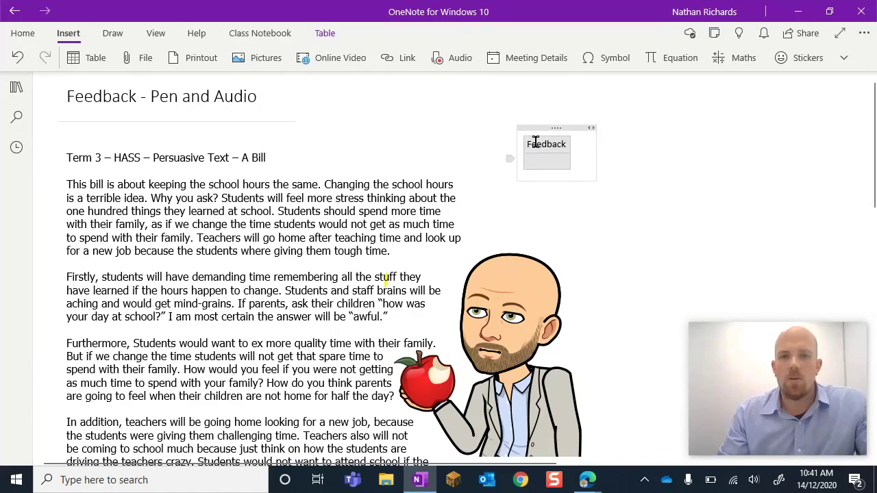
{"action": "left_click", "coordinate": [333, 36]}
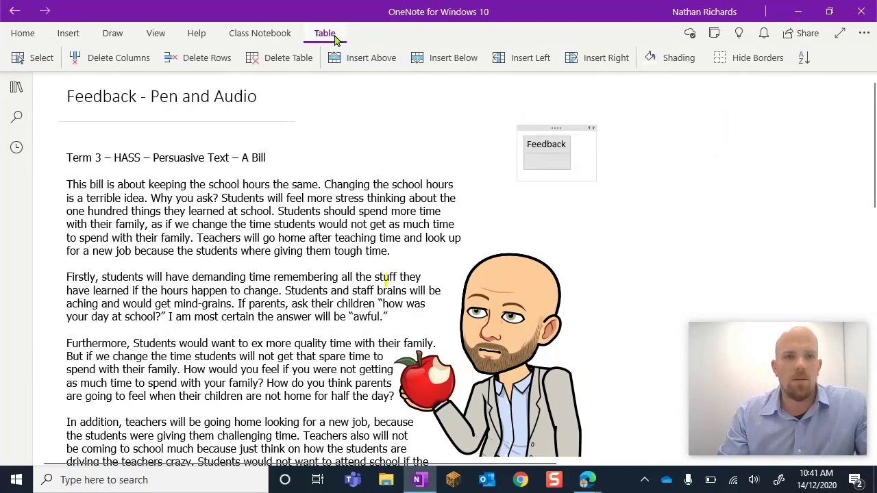
{"action": "left_click", "coordinate": [704, 60]}
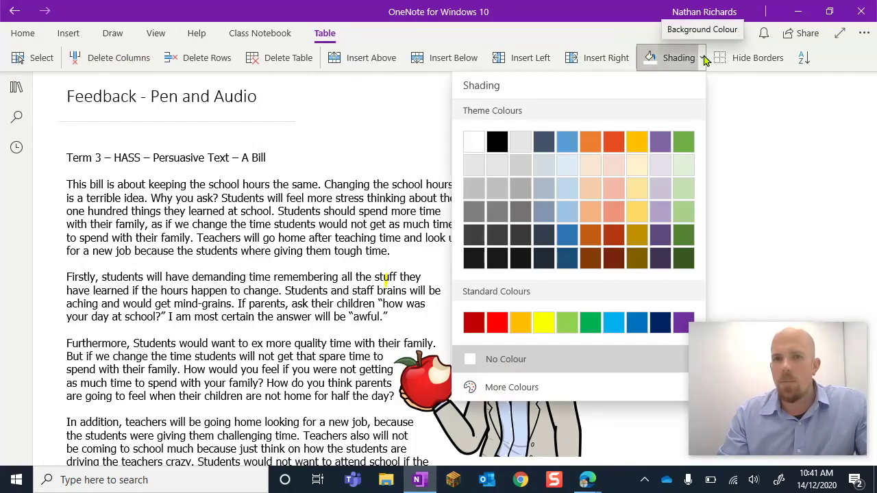
{"action": "left_click", "coordinate": [684, 209]}
{"action": "left_click", "coordinate": [531, 163]}
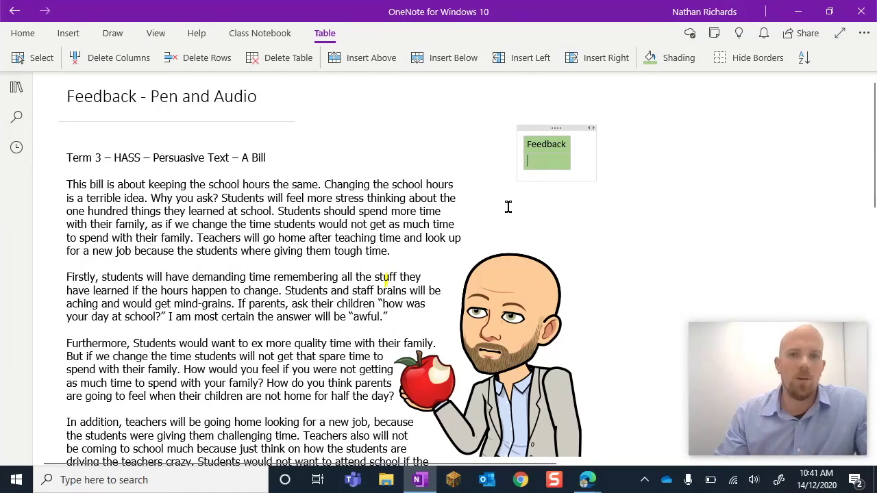
{"action": "scroll", "coordinate": [506, 206], "scroll_direction": "down", "scroll_amount": 2}
{"action": "scroll", "coordinate": [507, 205], "scroll_direction": "up", "scroll_amount": 2}
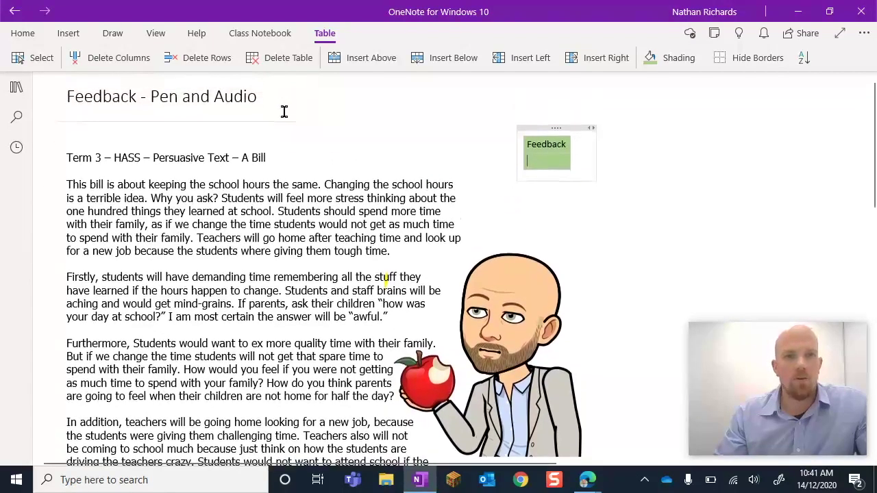
{"action": "left_click", "coordinate": [509, 207]}
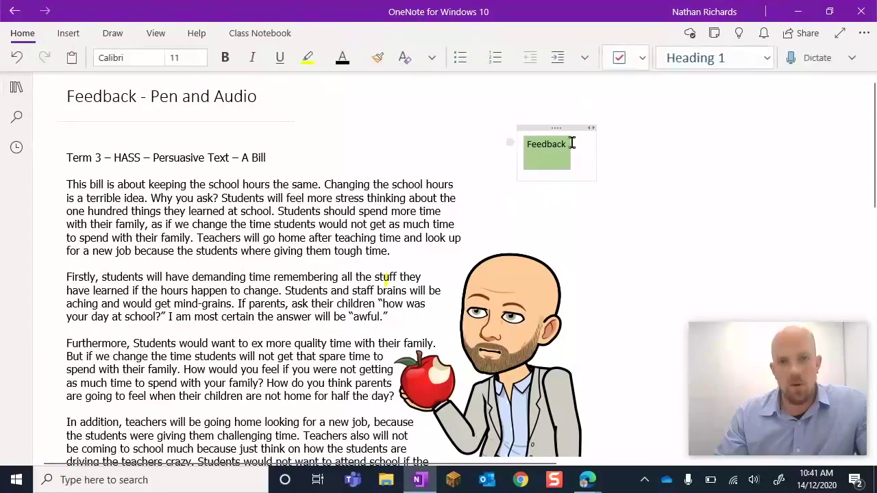
{"action": "left_click", "coordinate": [539, 160]}
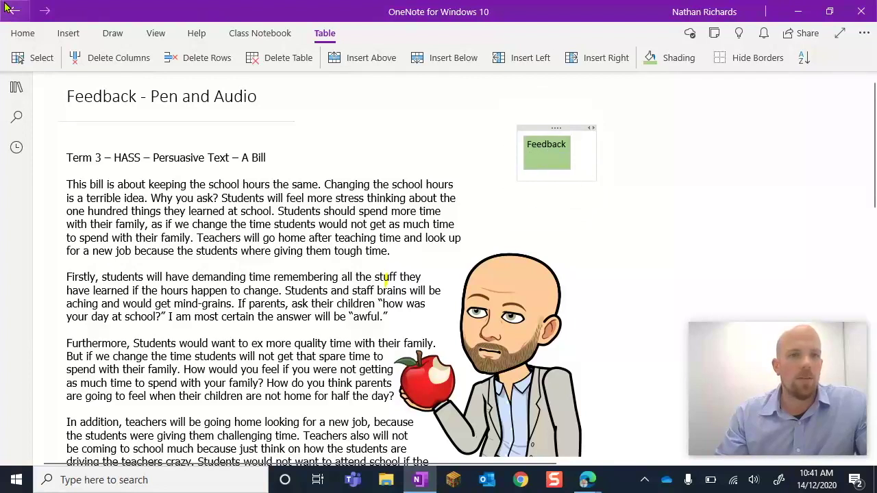
{"action": "left_click", "coordinate": [72, 34]}
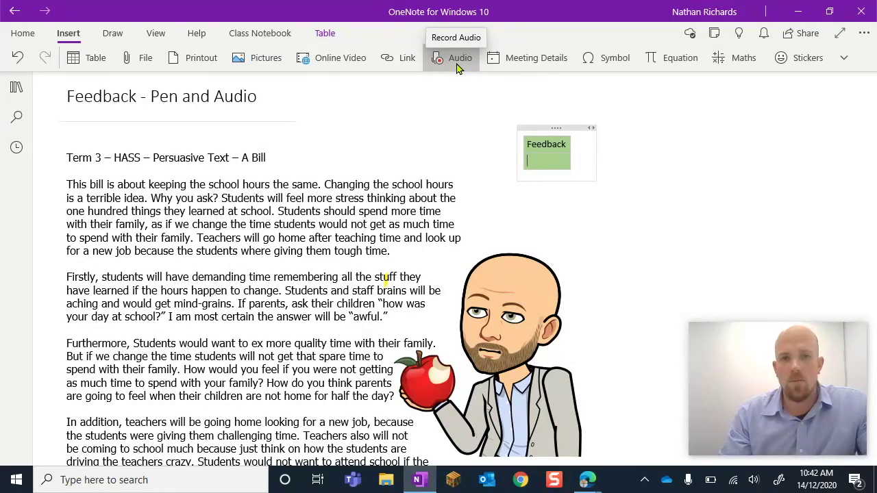
- Start an audio recording in the Feedback box and switch to the yellow highlighter
{"action": "left_click", "coordinate": [458, 65]}
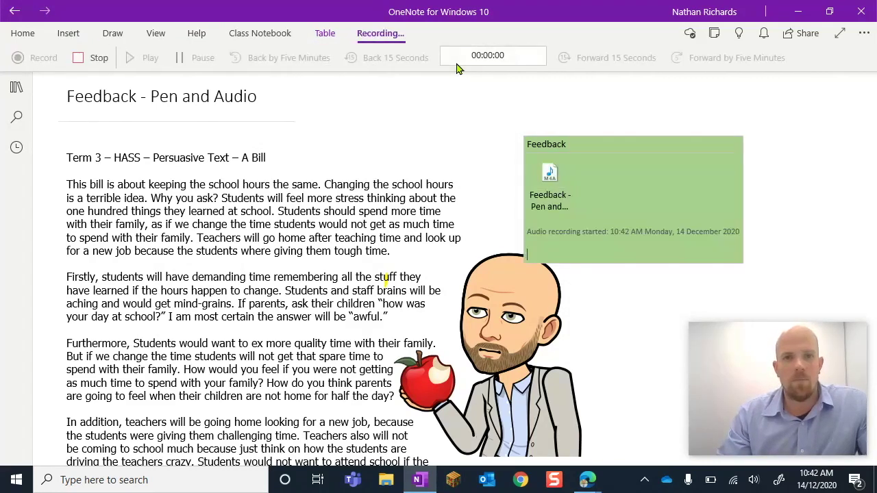
{"action": "left_click", "coordinate": [112, 33]}
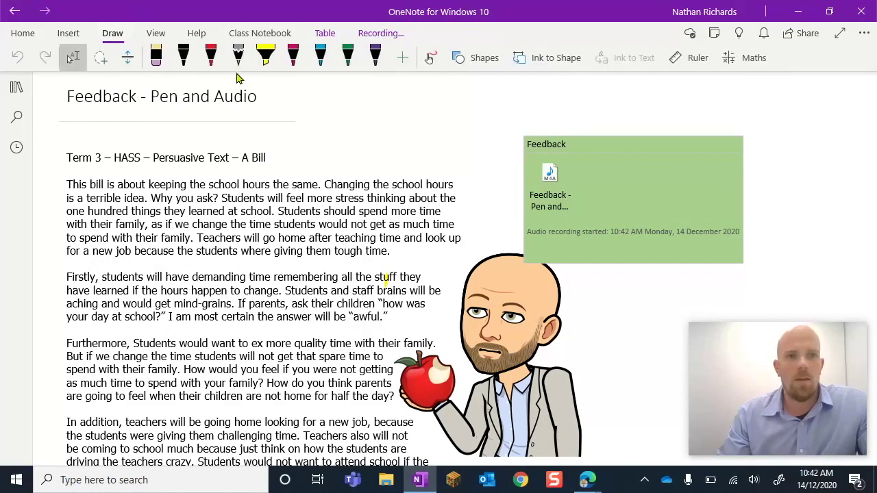
{"action": "left_click", "coordinate": [73, 58]}
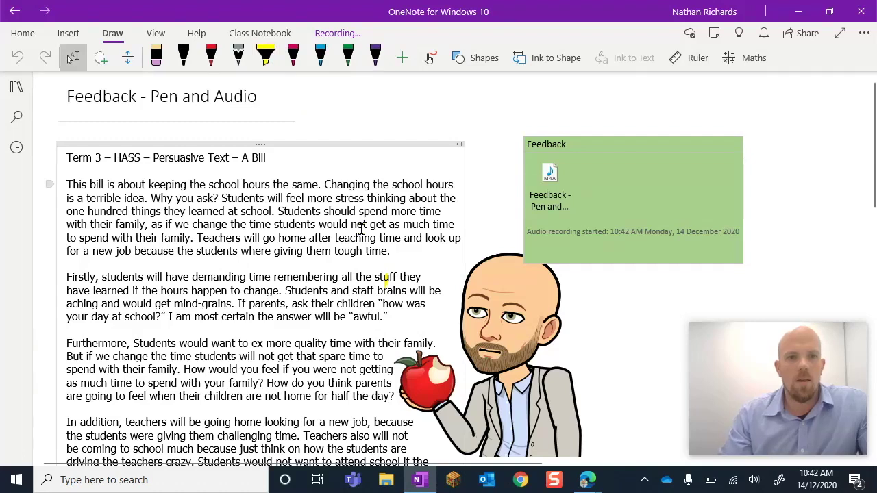
{"action": "left_click", "coordinate": [357, 35]}
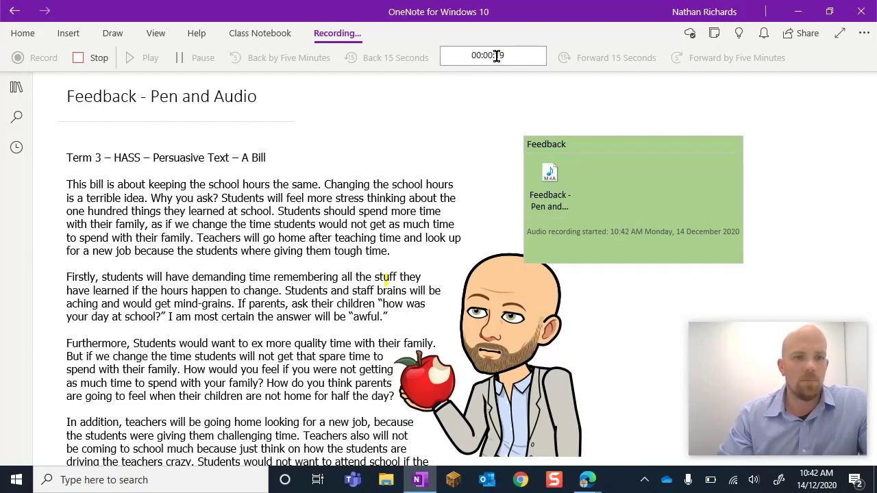
- Highlight 'terrible idea', 'one hundred', 'stuff', the family-time sentence and 'helth', then stop recording
{"action": "left_click_drag", "start_coordinate": [86, 198], "coordinate": [145, 198]}
{"action": "mouse_move", "coordinate": [66, 211]}
{"action": "left_mouse_down"}
{"action": "mouse_move", "coordinate": [145, 214]}
{"action": "mouse_move", "coordinate": [64, 213]}
{"action": "left_mouse_up"}
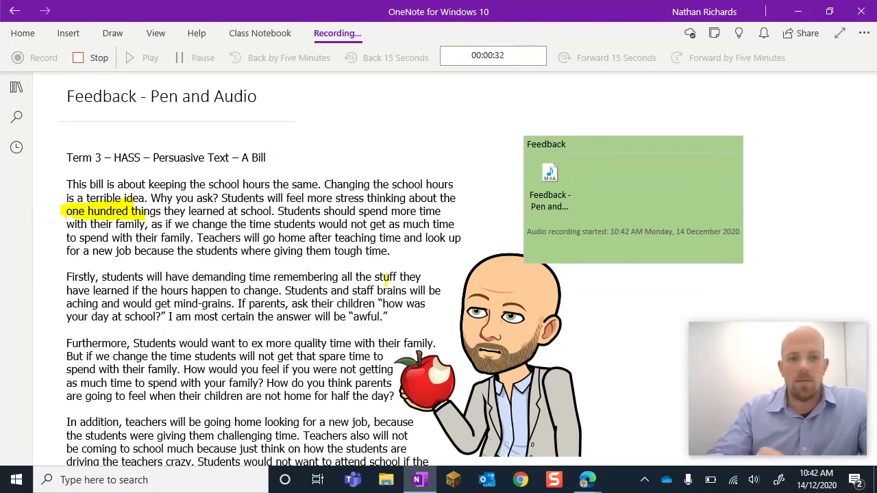
{"action": "mouse_move", "coordinate": [375, 277]}
{"action": "left_mouse_down"}
{"action": "mouse_move", "coordinate": [397, 277]}
{"action": "mouse_move", "coordinate": [396, 267]}
{"action": "left_mouse_up"}
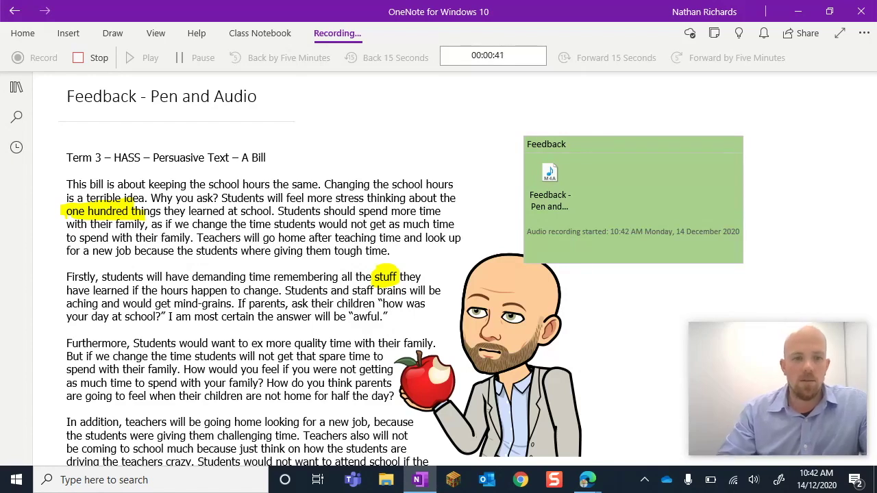
{"action": "left_click_drag", "start_coordinate": [134, 343], "coordinate": [432, 341]}
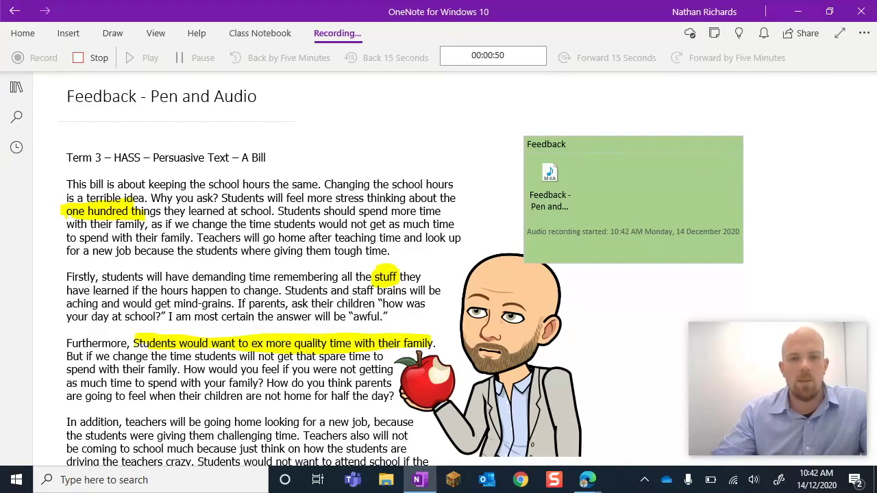
{"action": "scroll", "coordinate": [438, 260], "scroll_direction": "down", "scroll_amount": 5}
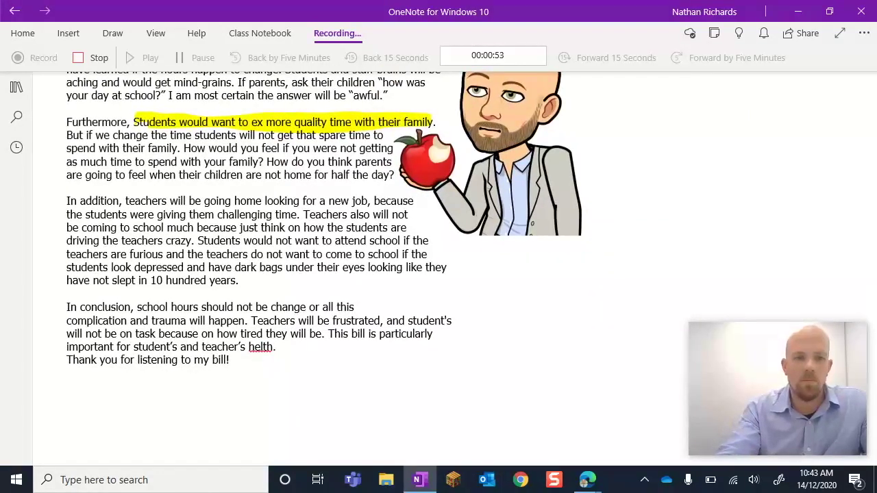
{"action": "left_click_drag", "start_coordinate": [248, 347], "coordinate": [275, 347]}
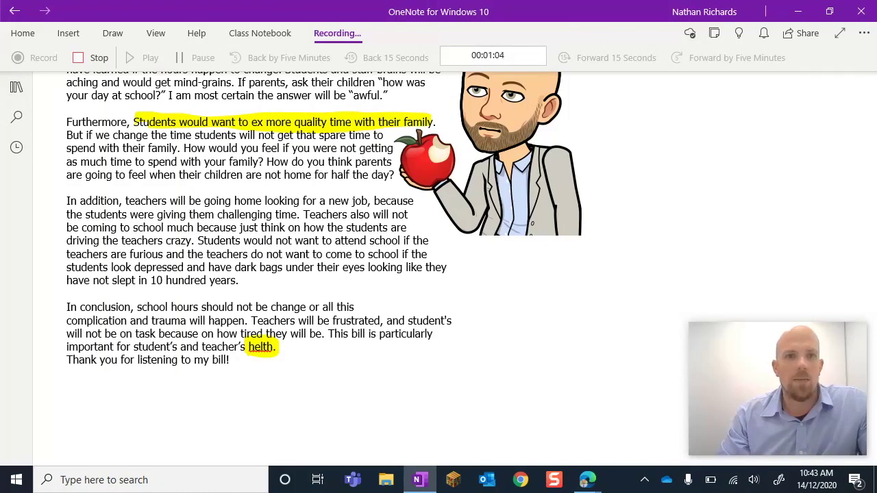
{"action": "left_click", "coordinate": [96, 57]}
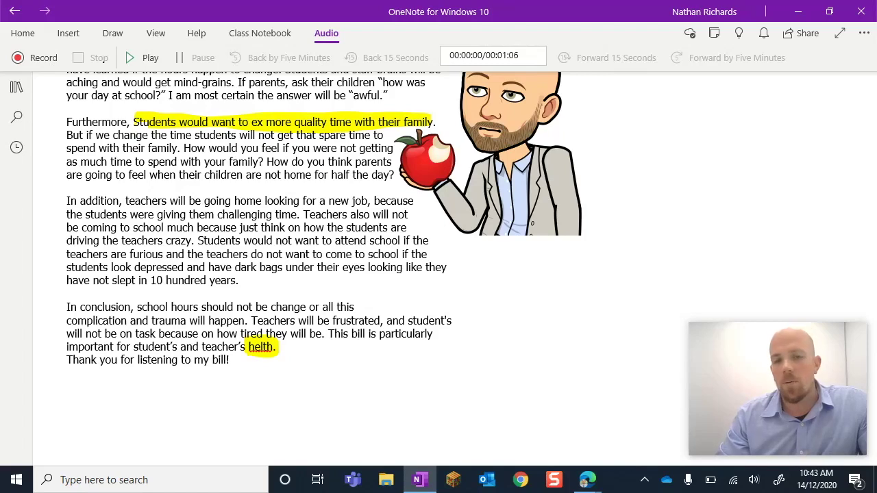
- Play back the recorded feedback from the start, then pause it
{"action": "scroll", "coordinate": [418, 168], "scroll_direction": "up", "scroll_amount": 5}
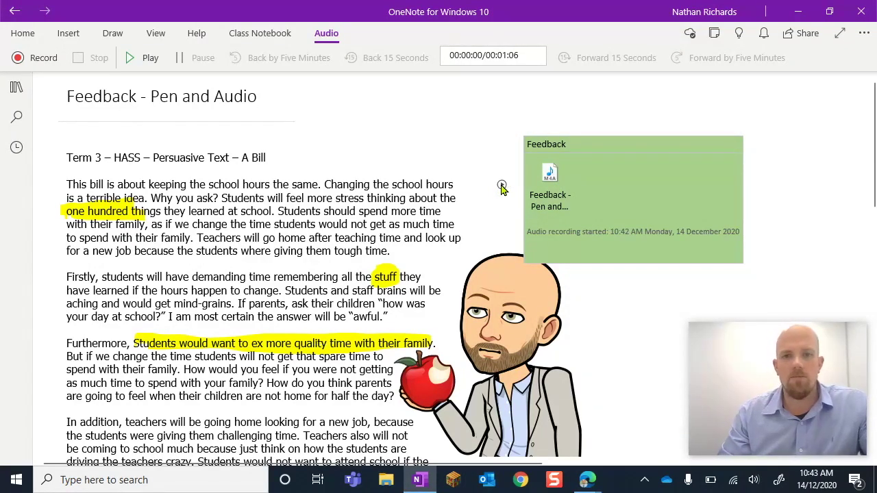
{"action": "left_click", "coordinate": [502, 186]}
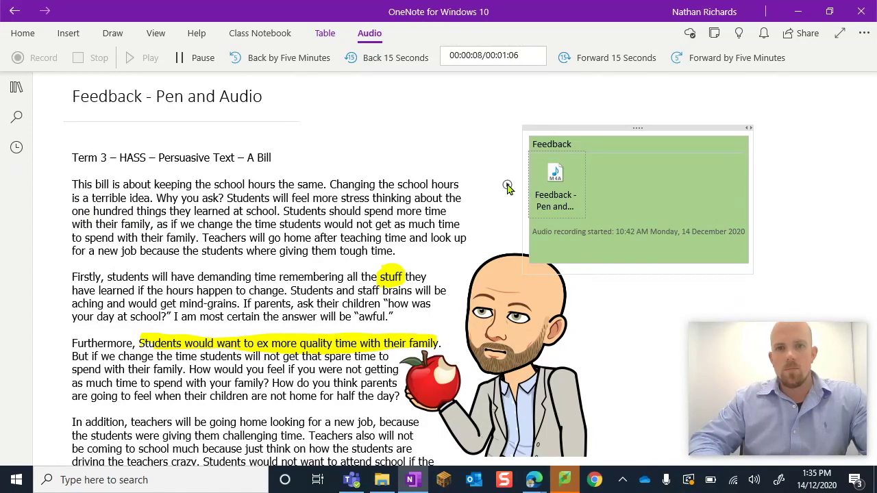
{"action": "left_click", "coordinate": [192, 59]}
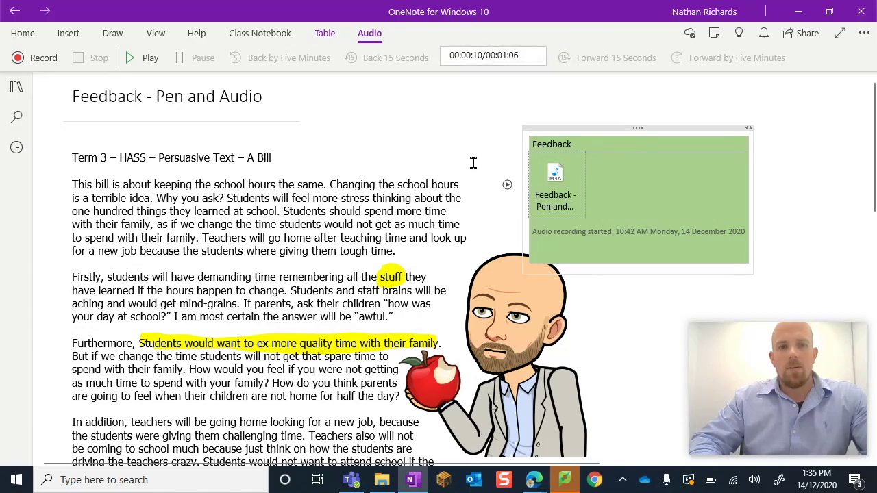
- Jump the playback position to about 0:42, where 'stuff' was highlighted, and resume playing
{"action": "scroll", "coordinate": [473, 163], "scroll_direction": "down", "scroll_amount": 1}
{"action": "scroll", "coordinate": [313, 313], "scroll_direction": "down", "scroll_amount": 3}
{"action": "scroll", "coordinate": [312, 316], "scroll_direction": "up", "scroll_amount": 2}
{"action": "scroll", "coordinate": [311, 316], "scroll_direction": "up", "scroll_amount": 1}
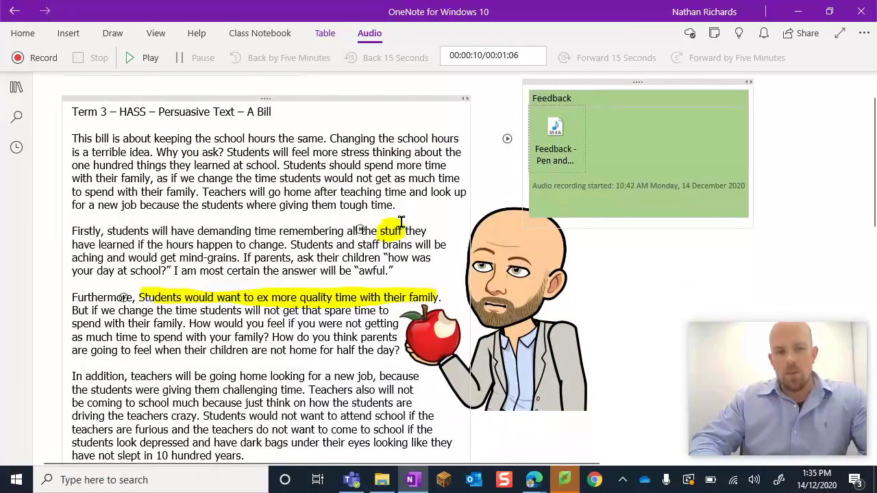
{"action": "scroll", "coordinate": [388, 255], "scroll_direction": "down", "scroll_amount": 1}
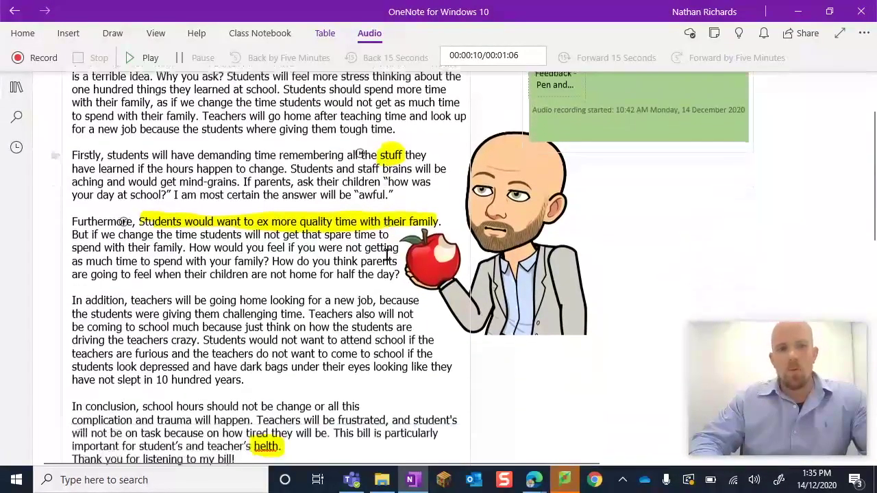
{"action": "scroll", "coordinate": [388, 255], "scroll_direction": "down", "scroll_amount": 2}
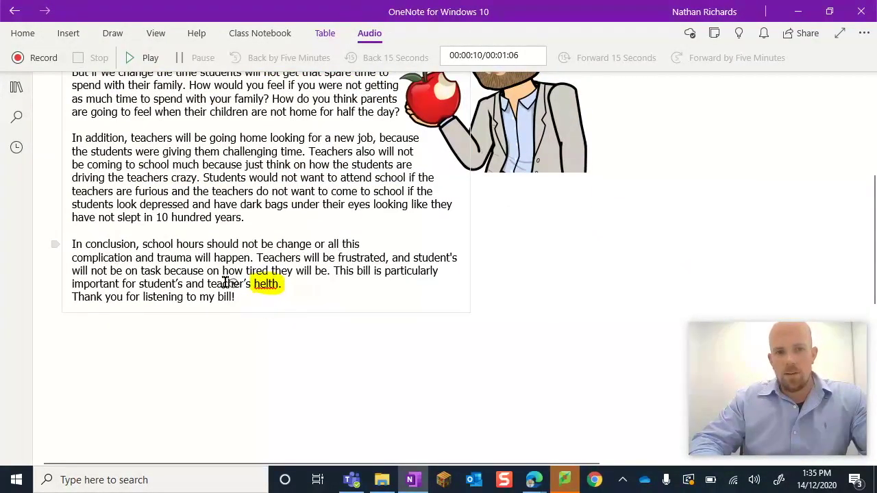
{"action": "scroll", "coordinate": [231, 286], "scroll_direction": "up", "scroll_amount": 2}
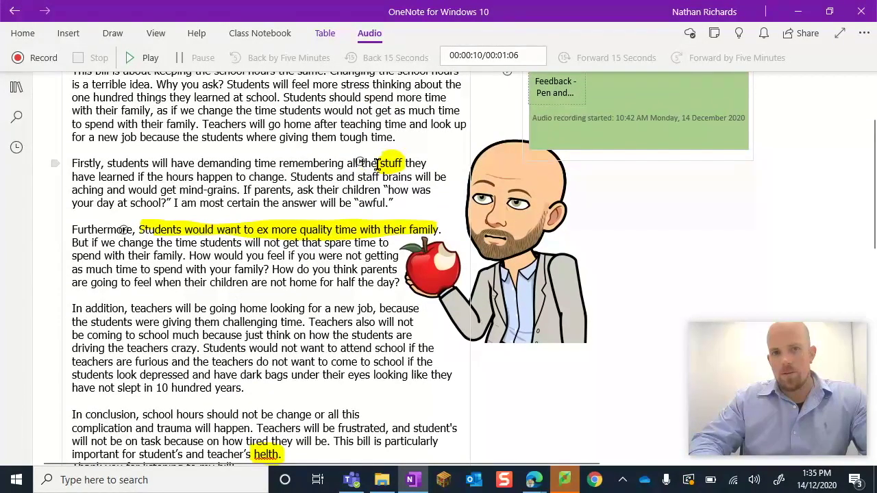
{"action": "scroll", "coordinate": [385, 166], "scroll_direction": "down", "scroll_amount": 3}
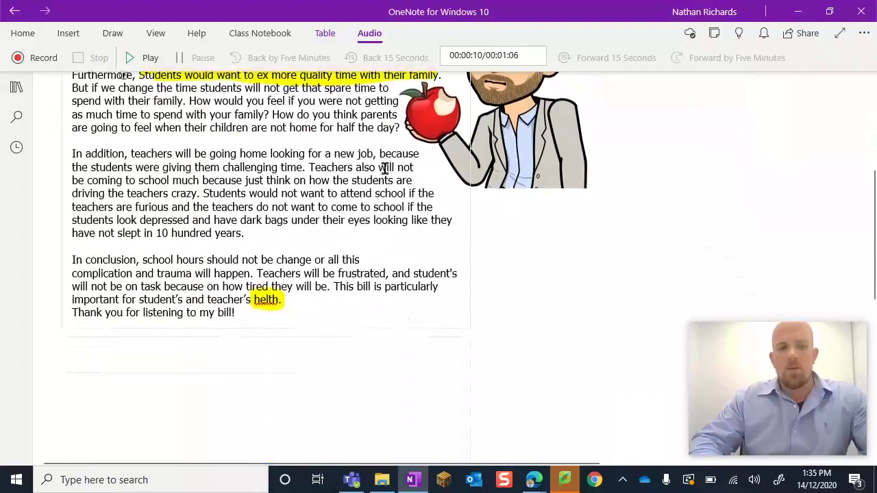
{"action": "scroll", "coordinate": [385, 166], "scroll_direction": "up", "scroll_amount": 2}
{"action": "scroll", "coordinate": [386, 166], "scroll_direction": "up", "scroll_amount": 1}
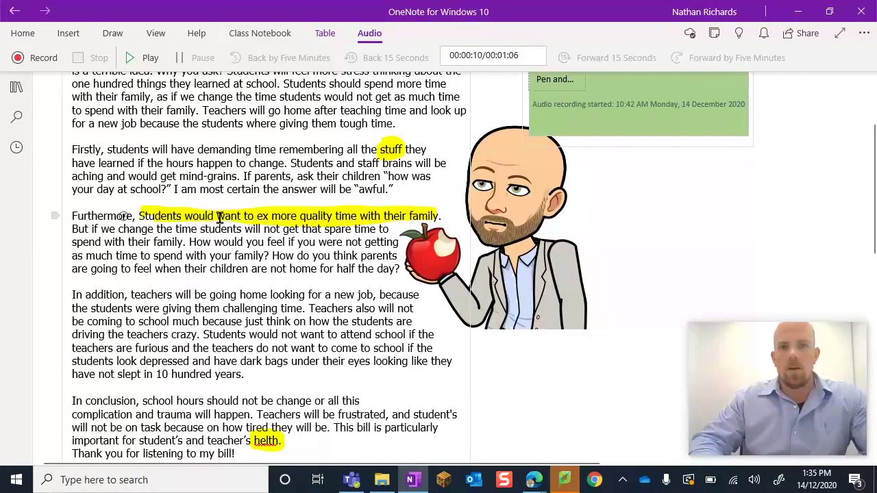
{"action": "double_click", "coordinate": [479, 55]}
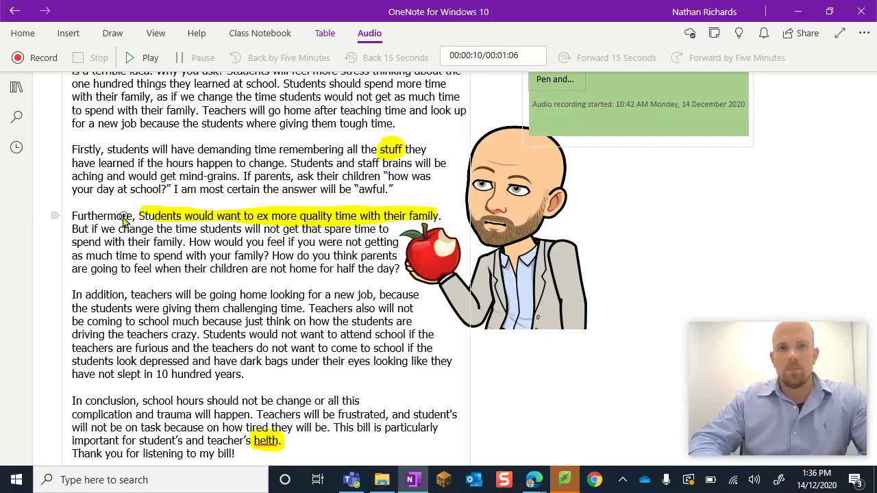
{"action": "key", "text": "ctrl+alt+p"}
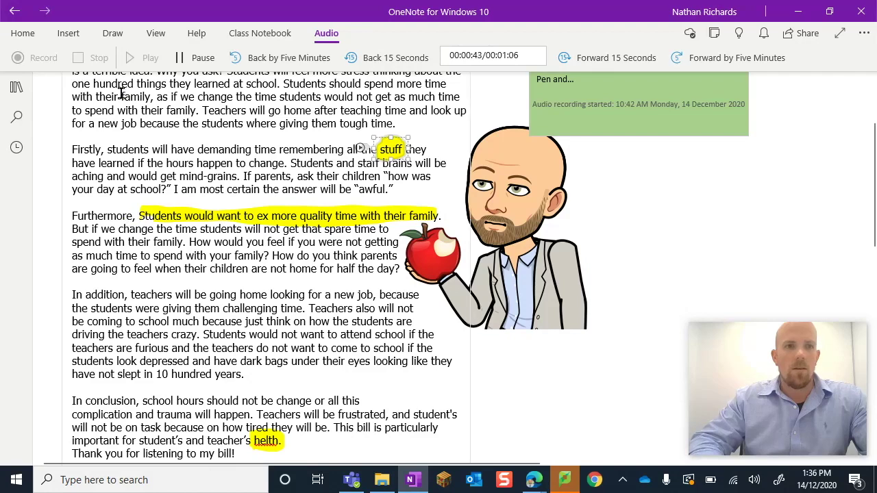
- Pause the feedback playback at 0:49 of the 1:06 recording and scroll back to the top
{"action": "left_click", "coordinate": [187, 61]}
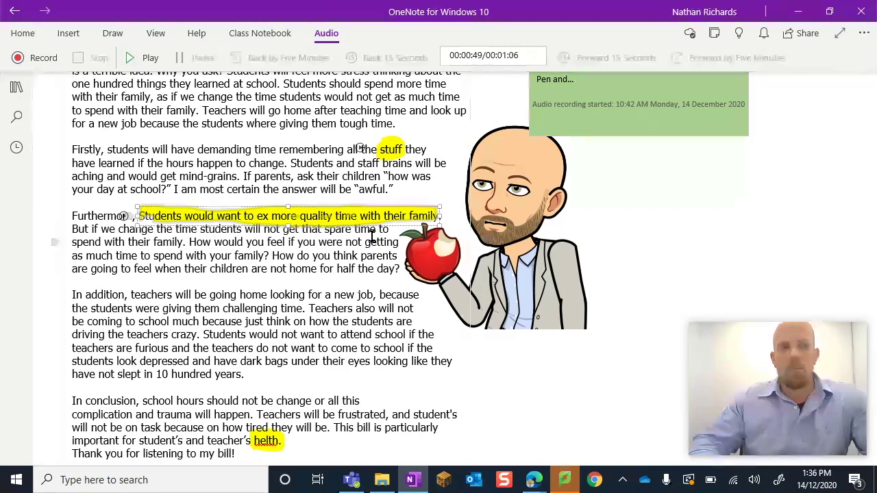
{"action": "scroll", "coordinate": [372, 237], "scroll_direction": "up", "scroll_amount": 3}
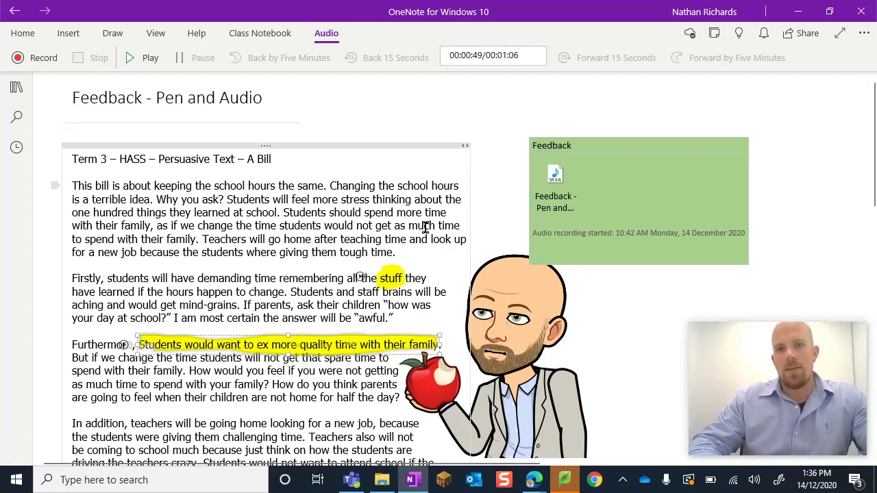
{"action": "scroll", "coordinate": [424, 228], "scroll_direction": "down", "scroll_amount": 3}
{"action": "scroll", "coordinate": [425, 228], "scroll_direction": "down", "scroll_amount": 3}
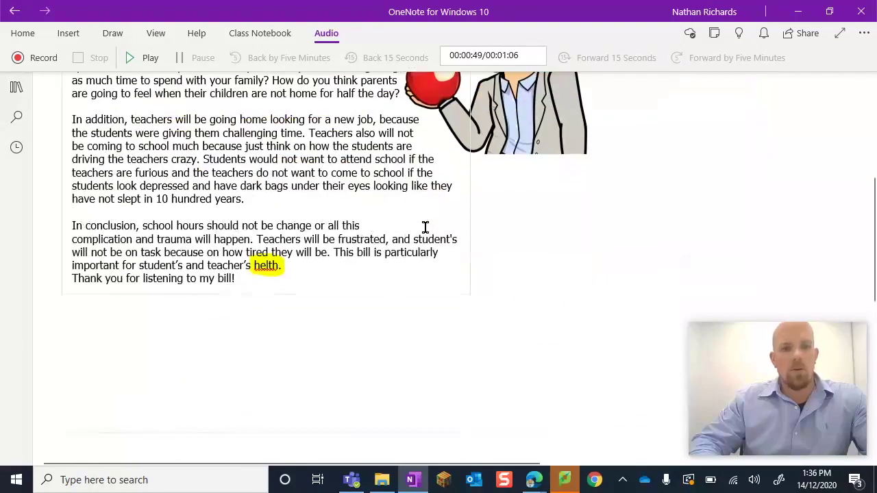
{"action": "left_click", "coordinate": [271, 288]}
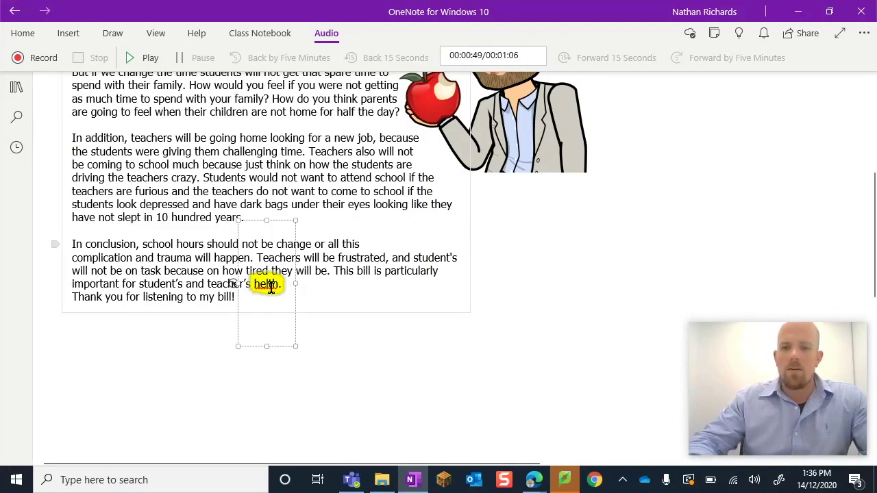
{"action": "key", "text": "Delete"}
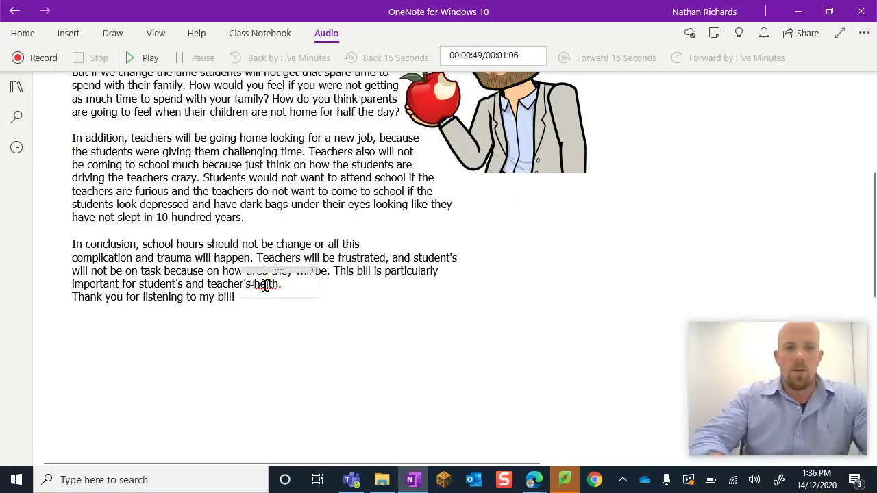
{"action": "key", "text": "Right"}
{"action": "key", "text": "Right"}
{"action": "key", "text": "Right"}
{"action": "type", "text": "a"}
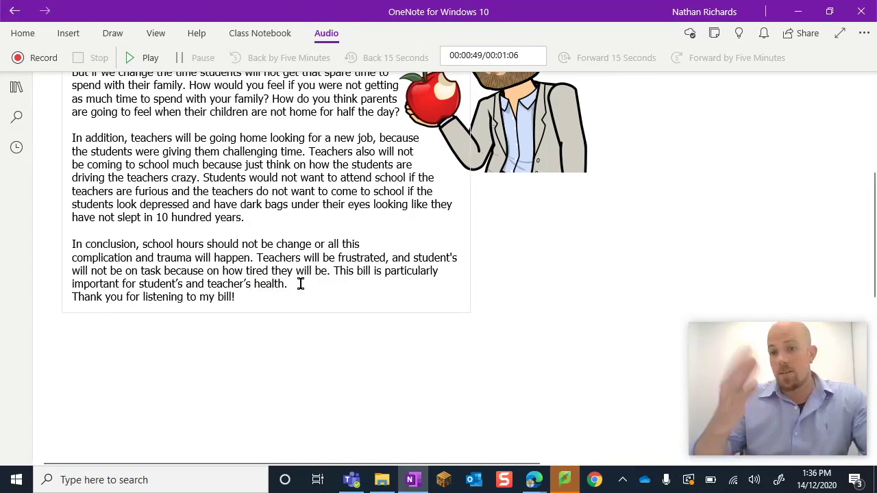
{"action": "left_click", "coordinate": [352, 305]}
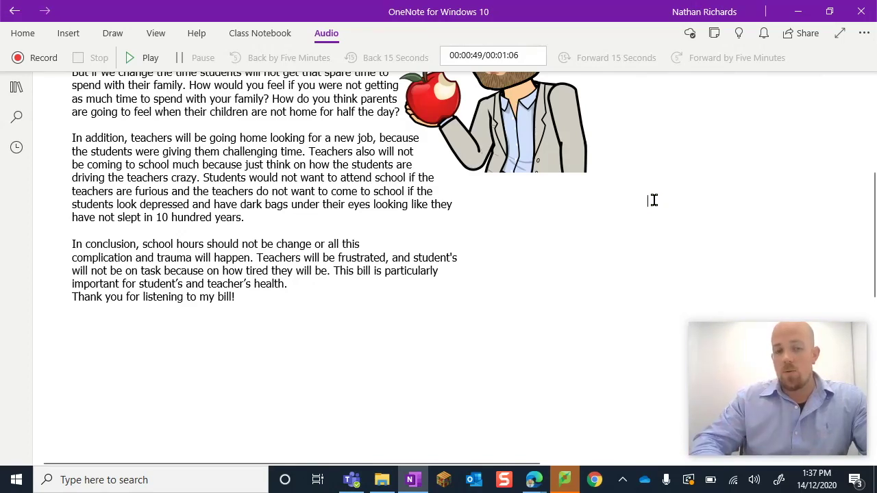
{"action": "scroll", "coordinate": [593, 258], "scroll_direction": "up", "scroll_amount": 3}
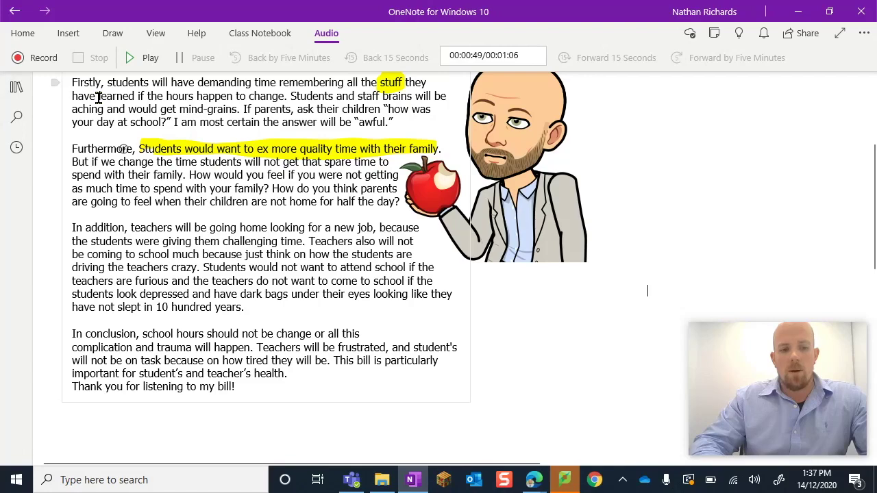
{"action": "scroll", "coordinate": [98, 98], "scroll_direction": "down", "scroll_amount": 3}
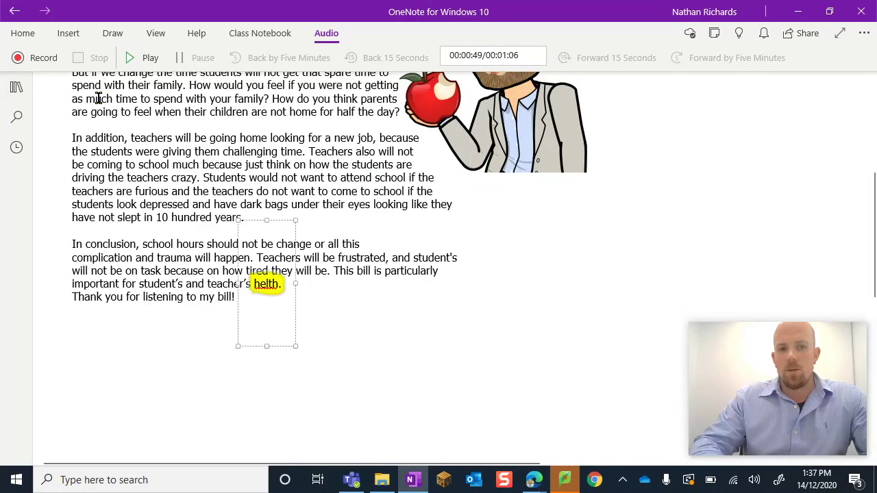
{"action": "scroll", "coordinate": [114, 121], "scroll_direction": "up", "scroll_amount": 10}
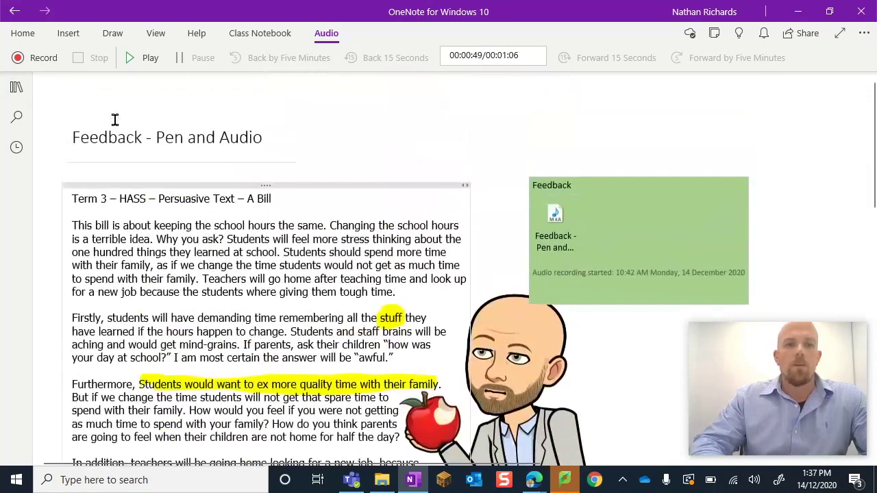
{"action": "left_click", "coordinate": [16, 87]}
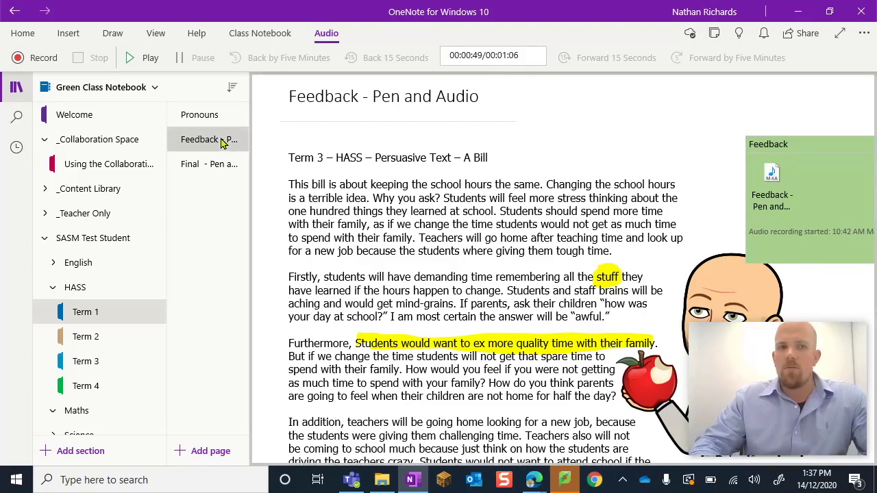
- Copy the Feedback - Pen and Audio page and paste it as a new page in Term 1
{"action": "right_click", "coordinate": [221, 142]}
{"action": "left_click", "coordinate": [260, 213]}
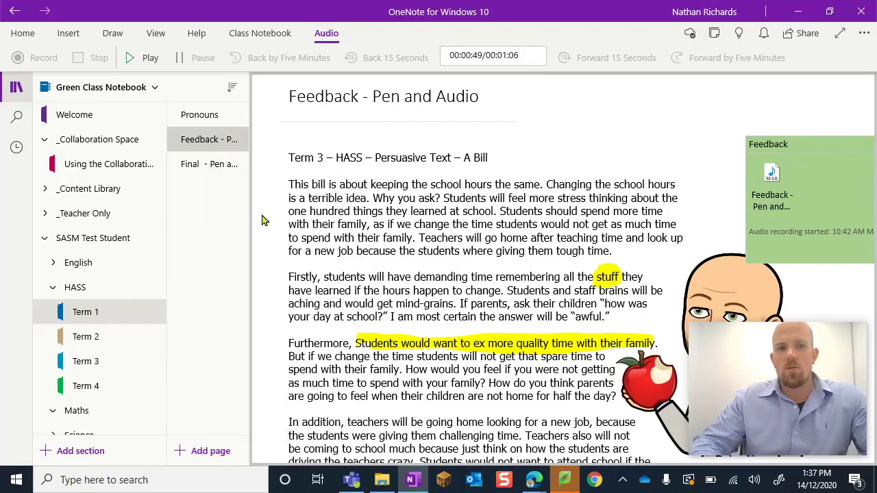
{"action": "right_click", "coordinate": [210, 204]}
{"action": "left_click", "coordinate": [228, 232]}
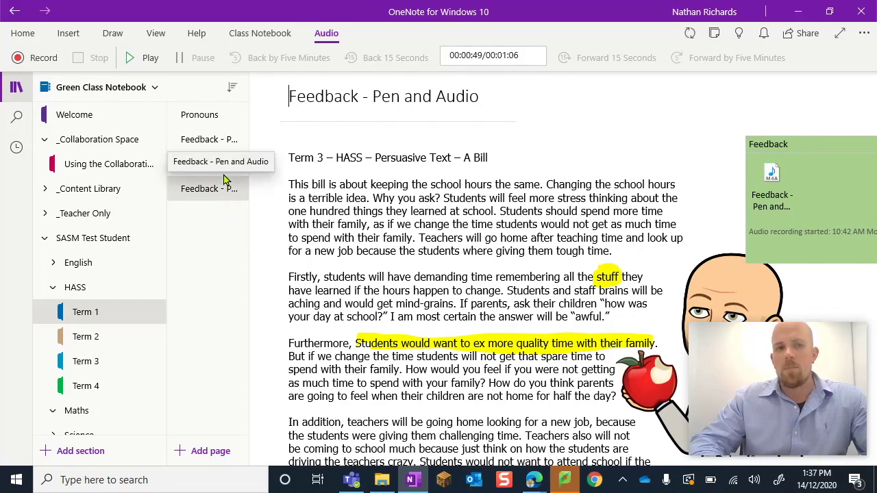
- Compare the original and copied Feedback pages, ending back on the original
{"action": "left_click", "coordinate": [225, 139]}
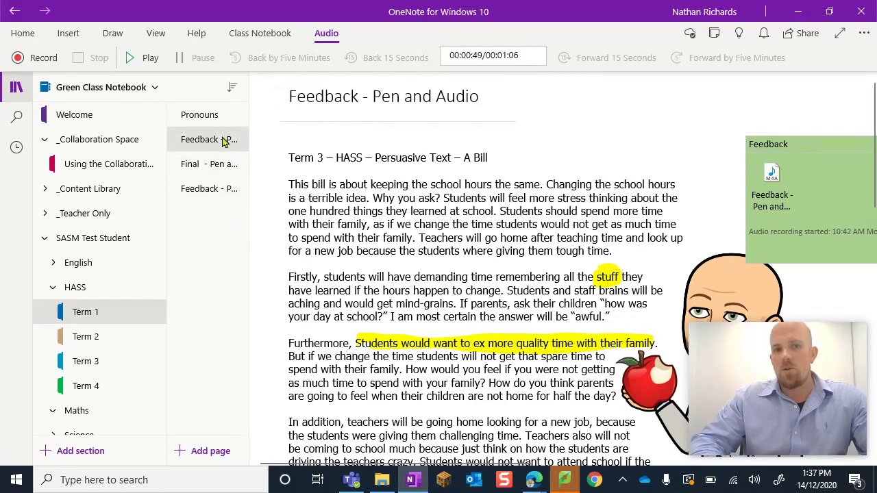
{"action": "left_click", "coordinate": [226, 192]}
{"action": "left_click", "coordinate": [225, 139]}
{"action": "left_click", "coordinate": [223, 192]}
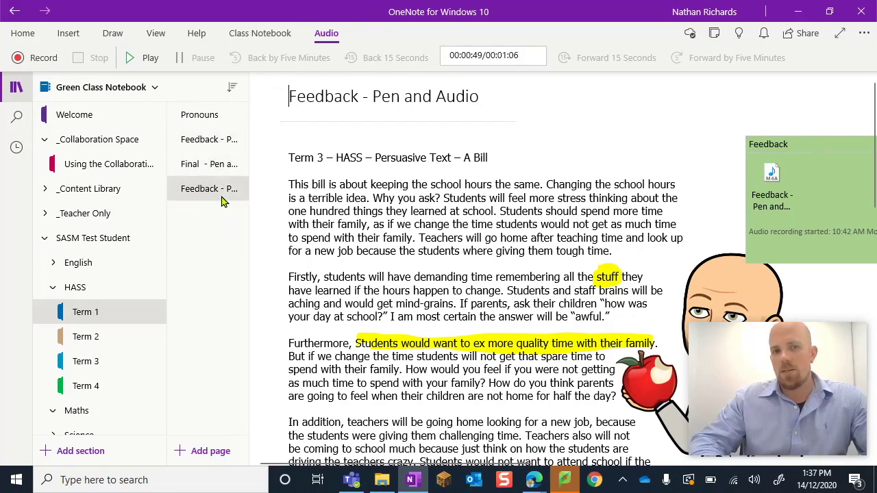
{"action": "scroll", "coordinate": [388, 268], "scroll_direction": "down", "scroll_amount": 5}
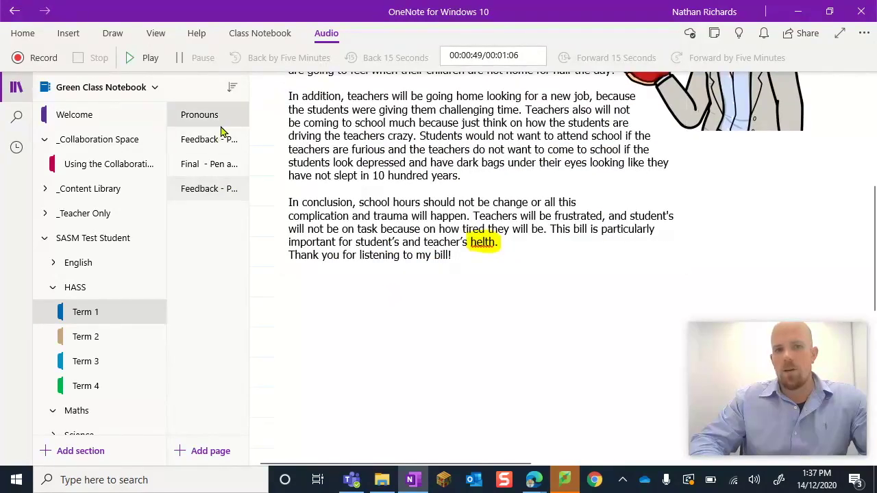
{"action": "left_click", "coordinate": [223, 124]}
{"action": "left_click", "coordinate": [222, 142]}
{"action": "left_click", "coordinate": [224, 190]}
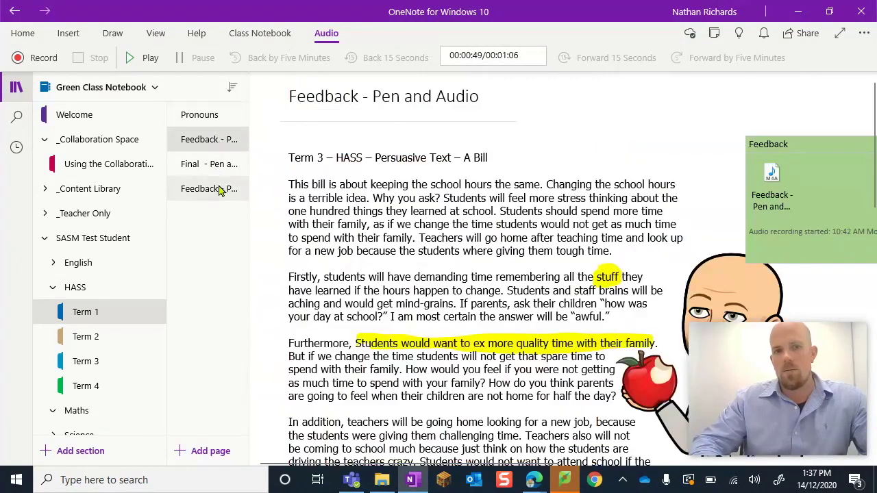
{"action": "left_click", "coordinate": [224, 138]}
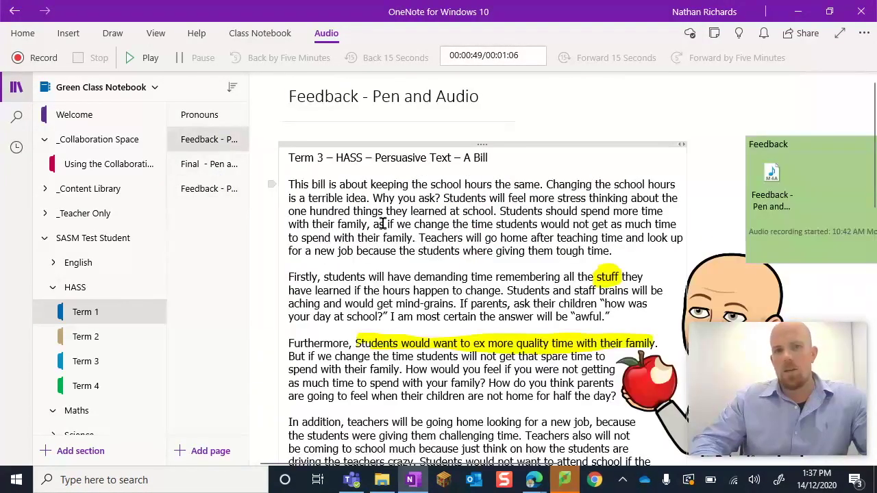
{"action": "left_click", "coordinate": [226, 190]}
{"action": "scroll", "coordinate": [335, 236], "scroll_direction": "up", "scroll_amount": 5}
{"action": "right_click", "coordinate": [365, 246]}
{"action": "left_click", "coordinate": [218, 139]}
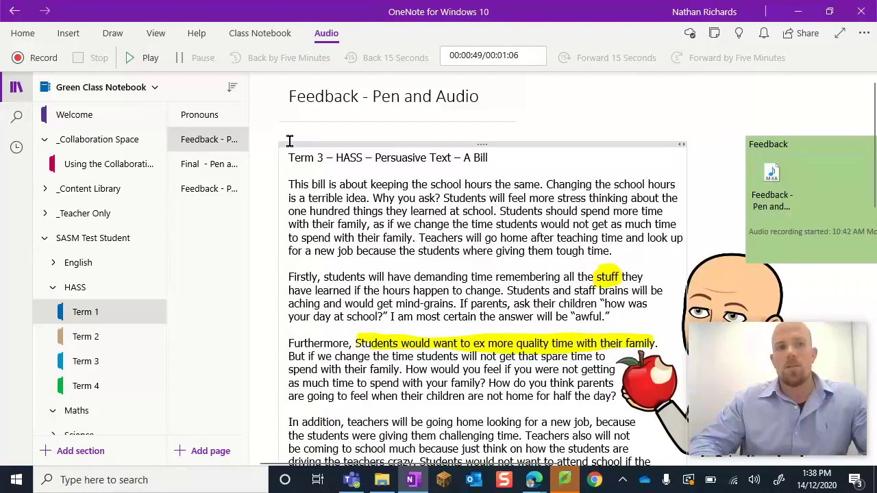
- Start Review Student Work for the Feedback - Pen and Audio page in HASS > Term 1
{"action": "left_click", "coordinate": [266, 36]}
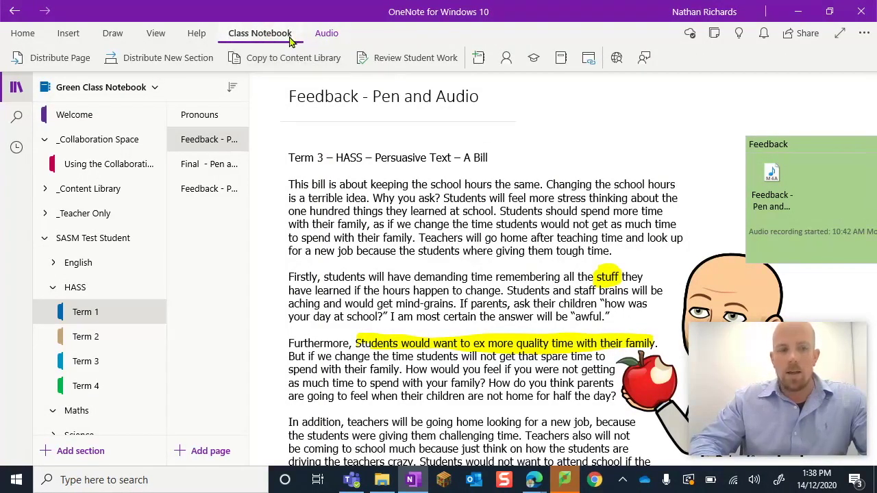
{"action": "left_click", "coordinate": [383, 61]}
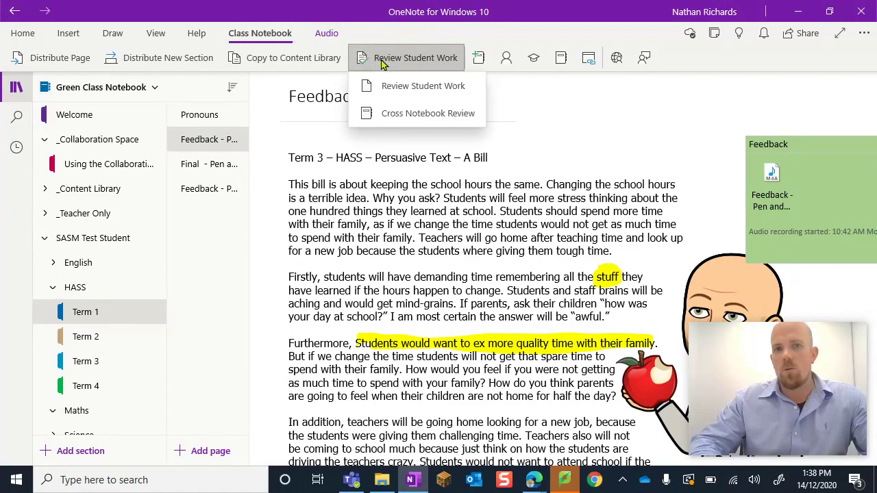
{"action": "left_click", "coordinate": [411, 86]}
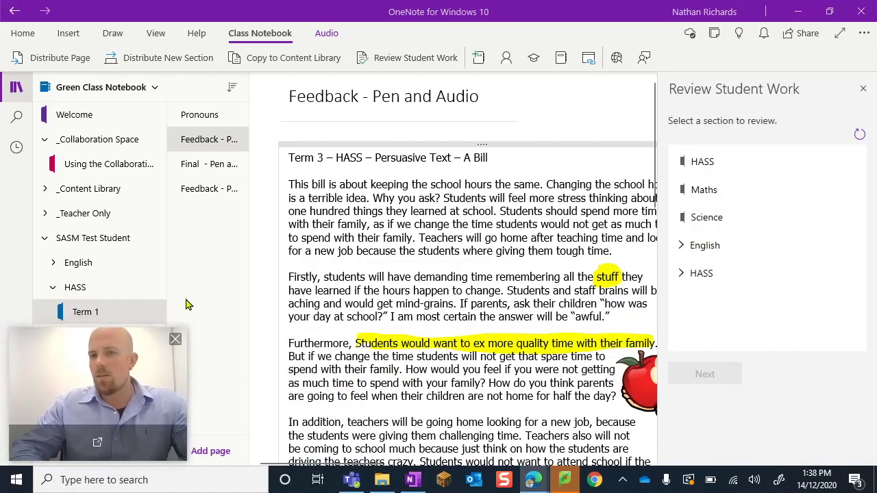
{"action": "left_click", "coordinate": [698, 273]}
{"action": "left_click", "coordinate": [712, 303]}
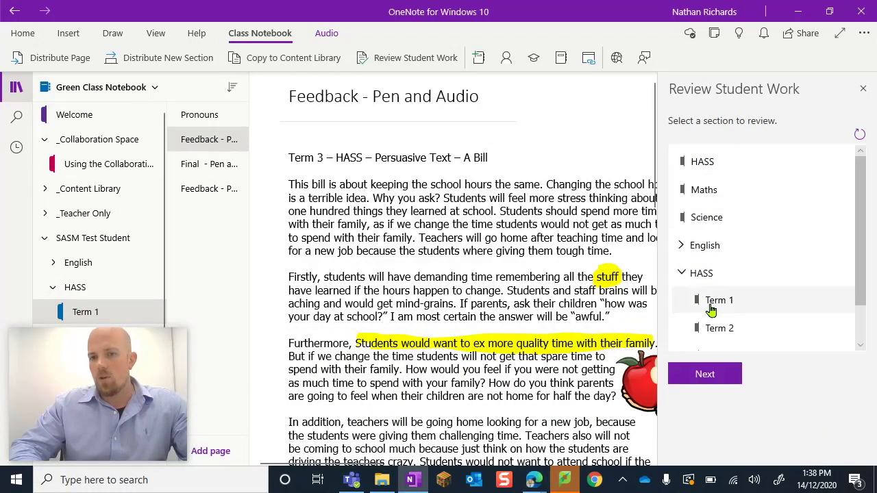
{"action": "left_click", "coordinate": [720, 374]}
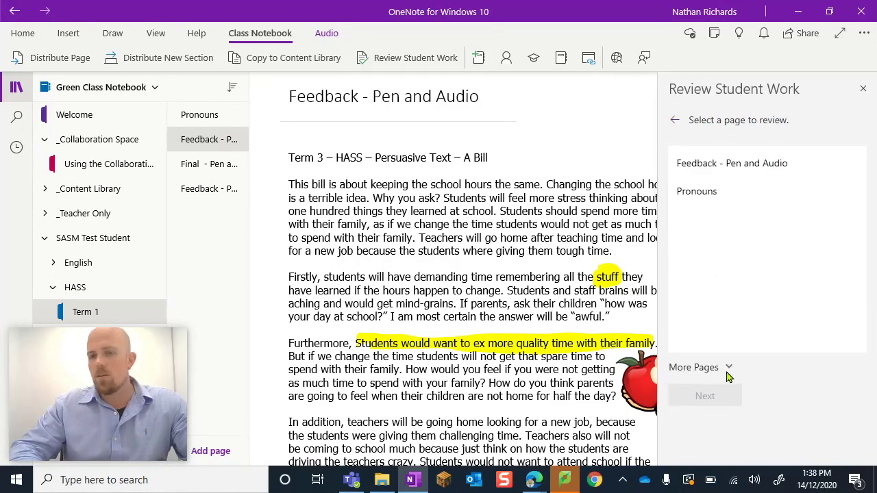
{"action": "left_click", "coordinate": [714, 172]}
{"action": "left_click", "coordinate": [706, 397]}
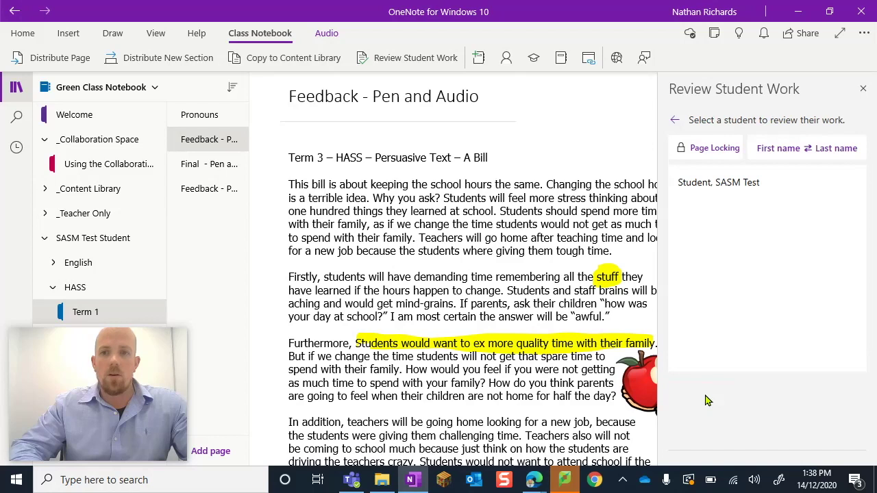
- Apply Page Locking for the student and close the review panel
{"action": "left_click", "coordinate": [702, 149]}
{"action": "left_click", "coordinate": [684, 148]}
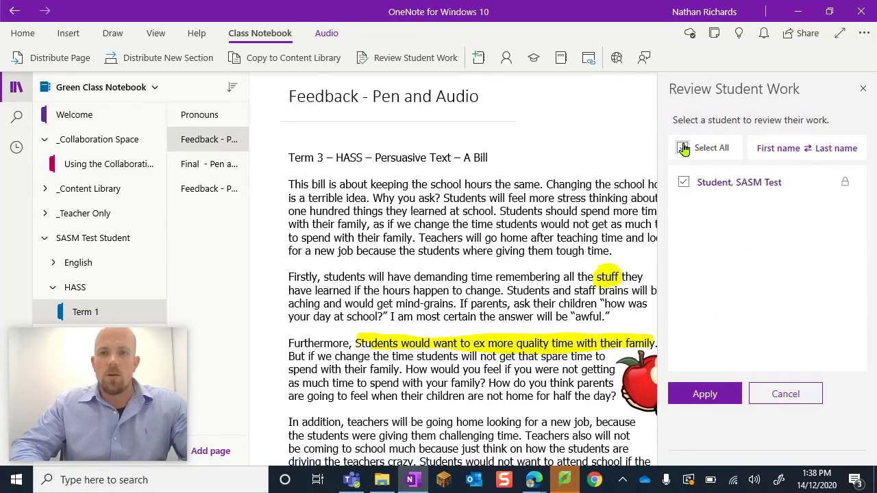
{"action": "left_click", "coordinate": [707, 394]}
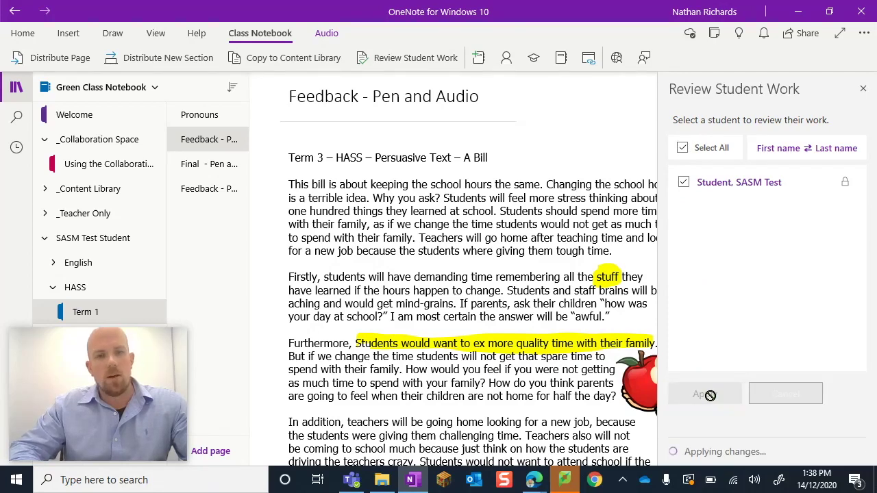
{"action": "left_click", "coordinate": [862, 96]}
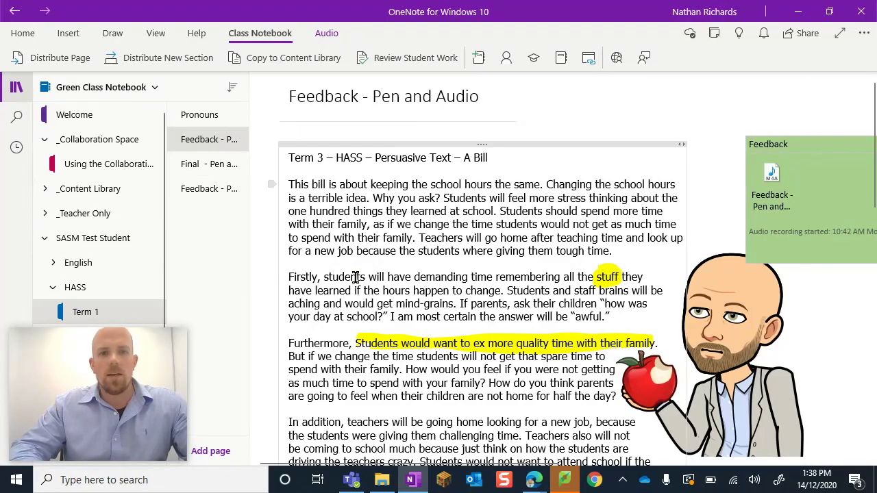
- Open the copied page and retitle it 'Final- Pen and Audio'
{"action": "scroll", "coordinate": [389, 291], "scroll_direction": "down", "scroll_amount": 3}
{"action": "scroll", "coordinate": [389, 291], "scroll_direction": "up", "scroll_amount": 3}
{"action": "scroll", "coordinate": [388, 291], "scroll_direction": "down", "scroll_amount": 4}
{"action": "scroll", "coordinate": [388, 291], "scroll_direction": "up", "scroll_amount": 5}
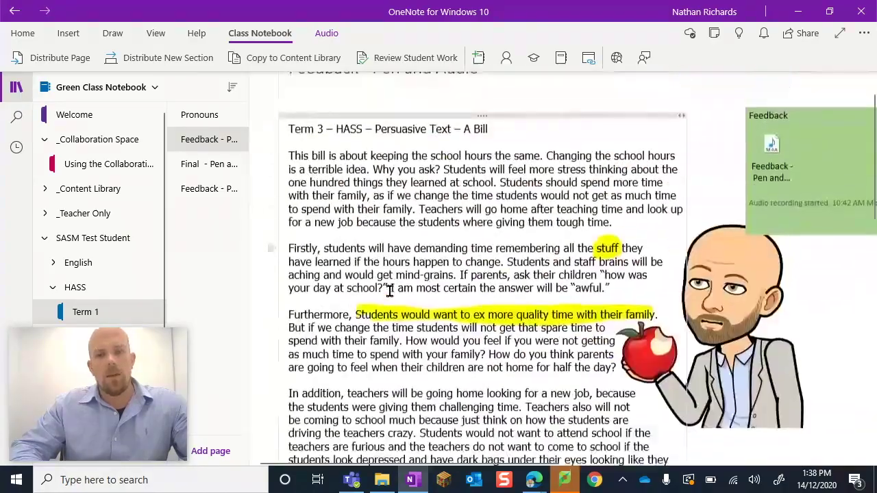
{"action": "scroll", "coordinate": [388, 291], "scroll_direction": "down", "scroll_amount": 2}
{"action": "scroll", "coordinate": [388, 292], "scroll_direction": "up", "scroll_amount": 2}
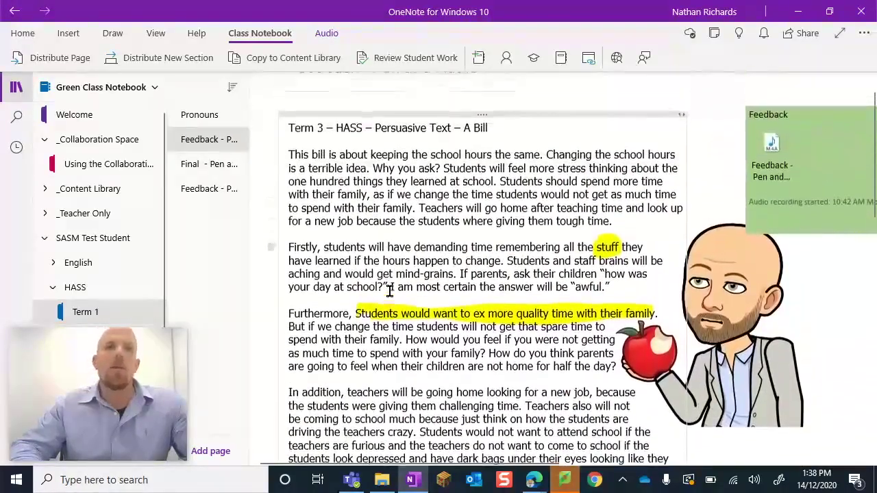
{"action": "scroll", "coordinate": [389, 292], "scroll_direction": "down", "scroll_amount": 1}
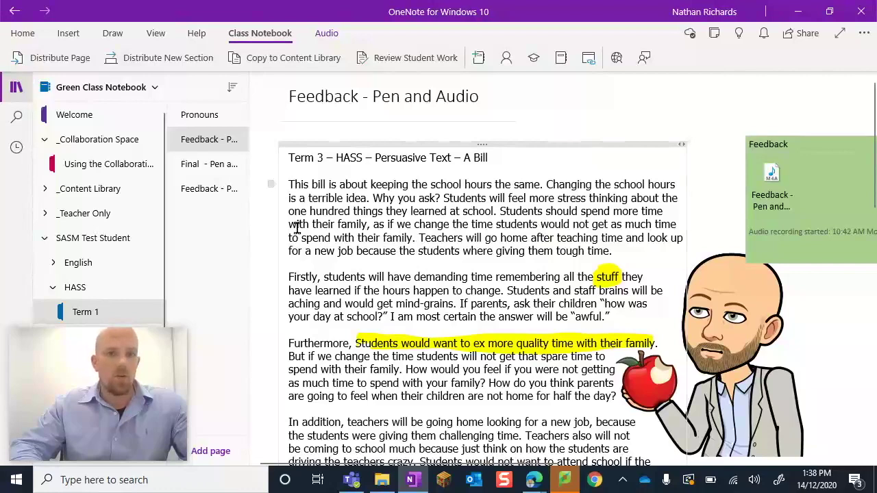
{"action": "left_click", "coordinate": [209, 189]}
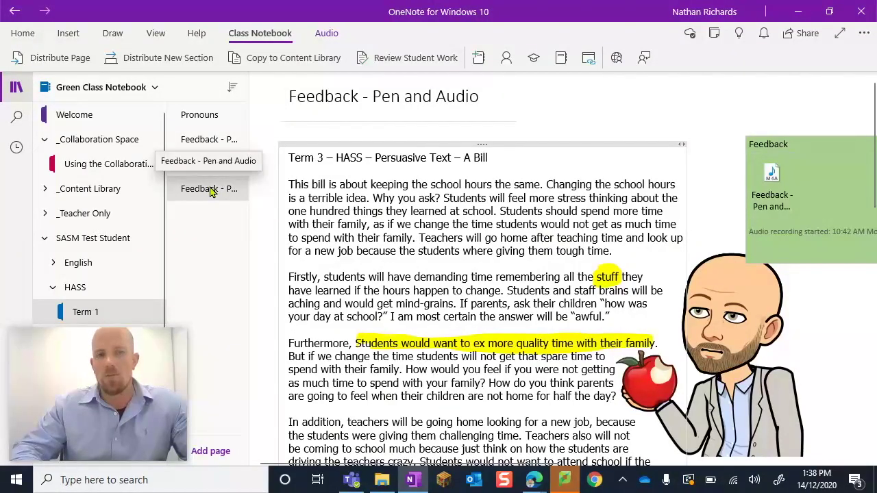
{"action": "left_click", "coordinate": [359, 96]}
{"action": "key", "text": "BackSpace"}
{"action": "key", "text": "BackSpace"}
{"action": "key", "text": "BackSpace"}
{"action": "key", "text": "BackSpace"}
{"action": "key", "text": "BackSpace"}
{"action": "key", "text": "BackSpace"}
{"action": "key", "text": "BackSpace"}
{"action": "key", "text": "BackSpace"}
{"action": "key", "text": "BackSpace"}
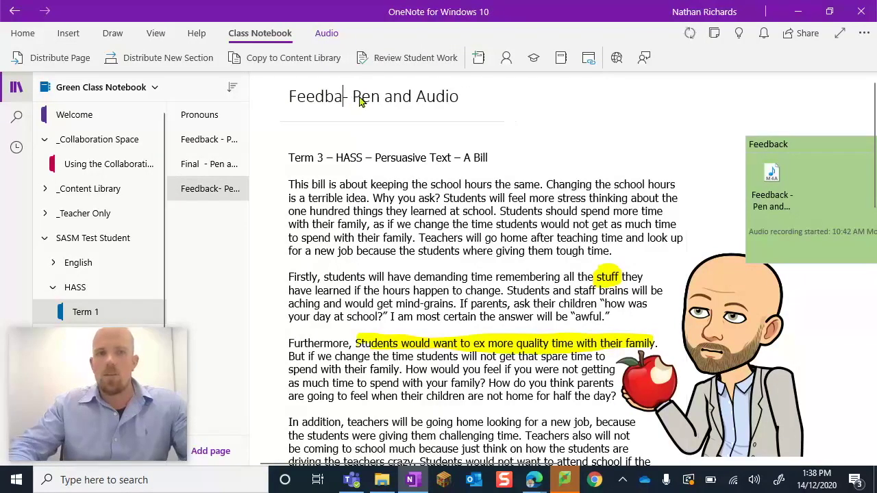
{"action": "type", "text": "Final"}
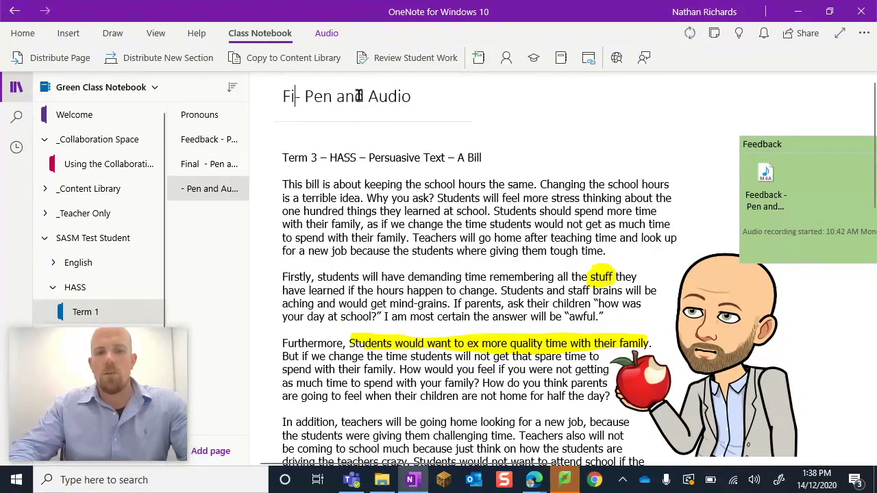
- Delete the yellow highlight over 'health.' in the conclusion, then return to the original page
{"action": "scroll", "coordinate": [465, 257], "scroll_direction": "down", "scroll_amount": 4}
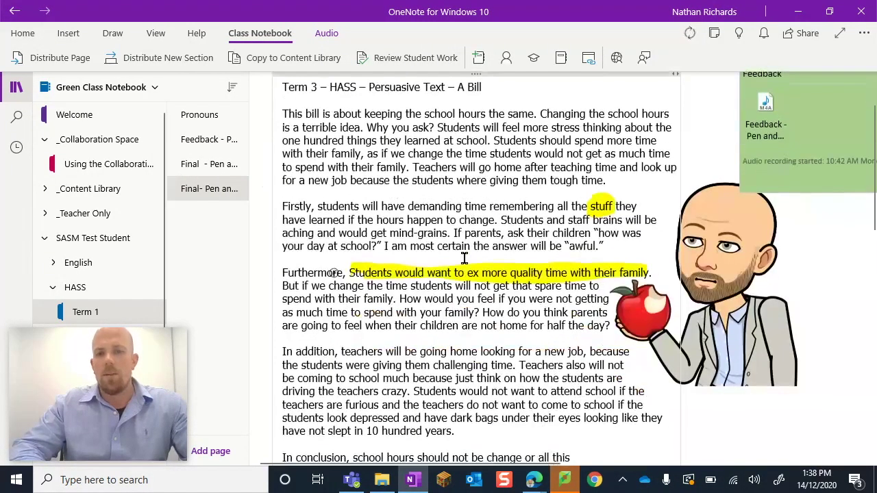
{"action": "left_click", "coordinate": [483, 287]}
{"action": "key", "text": "Delete"}
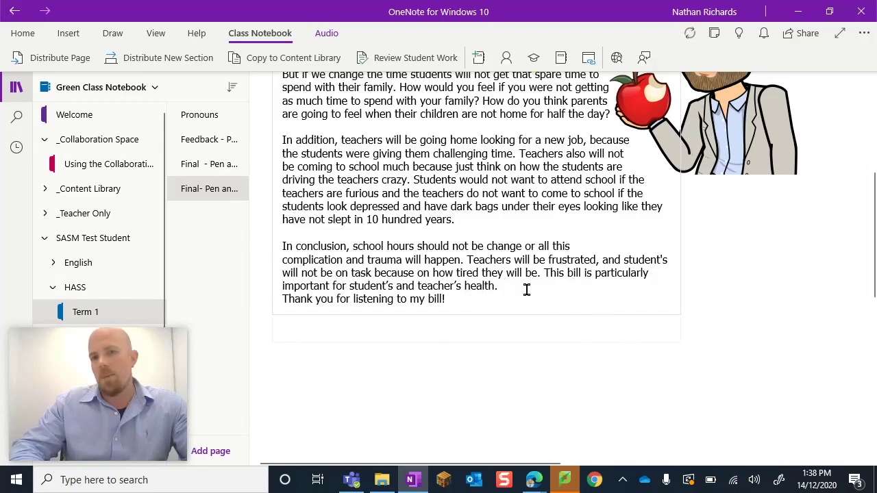
{"action": "scroll", "coordinate": [527, 290], "scroll_direction": "up", "scroll_amount": 6}
{"action": "scroll", "coordinate": [541, 285], "scroll_direction": "down", "scroll_amount": 2}
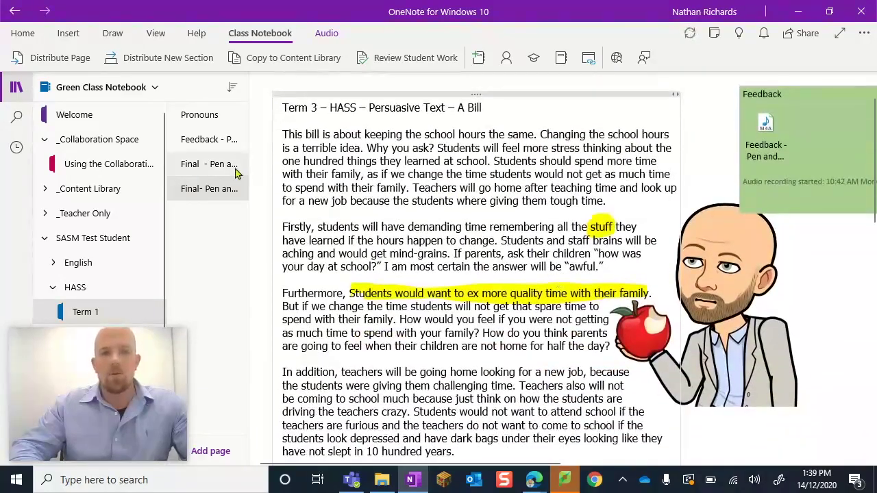
{"action": "left_click", "coordinate": [205, 139]}
{"action": "scroll", "coordinate": [401, 240], "scroll_direction": "down", "scroll_amount": 5}
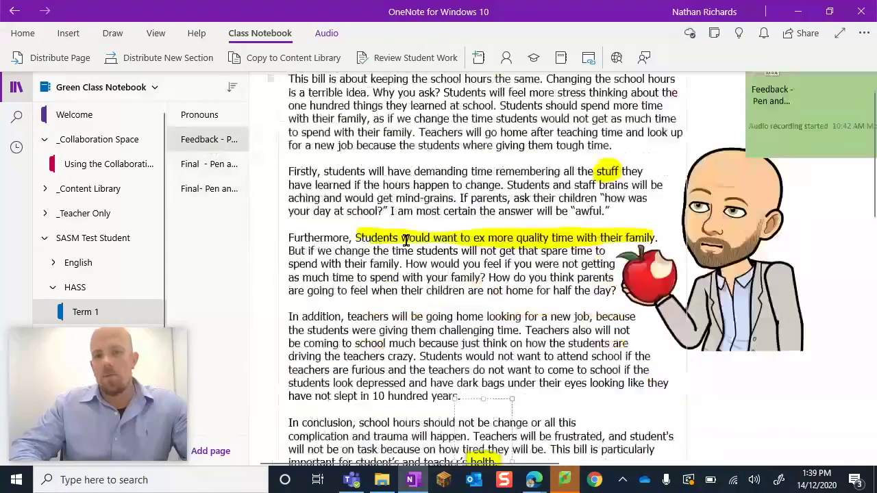
{"action": "scroll", "coordinate": [406, 240], "scroll_direction": "up", "scroll_amount": 4}
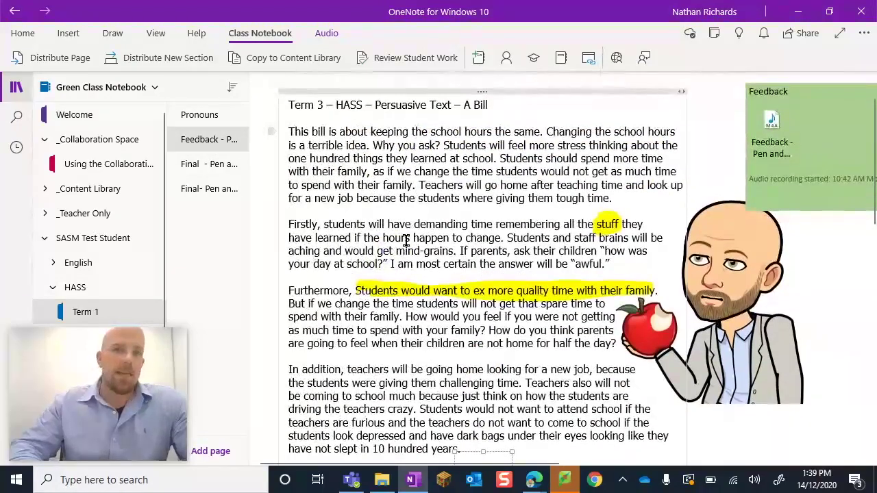